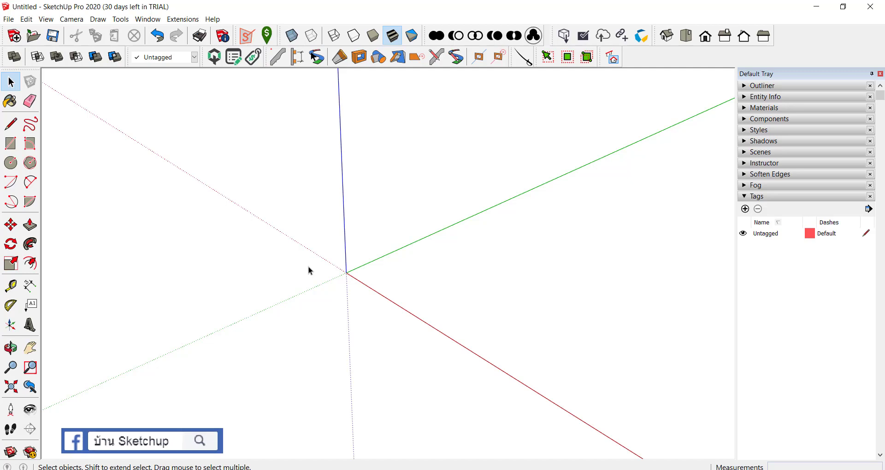
- Draw a 1 × 2 m rectangle centred on the axes origin
middle_drag(331, 317, 231, 236)
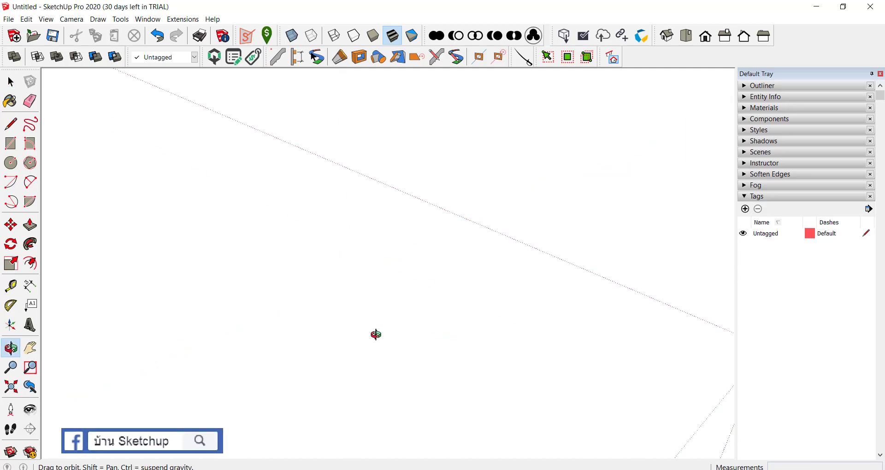
scroll(225, 194, down, 2)
mouse_move(226, 197)
middle_down()
mouse_move(388, 316)
mouse_move(373, 262)
mouse_move(393, 247)
middle_up()
key(r)
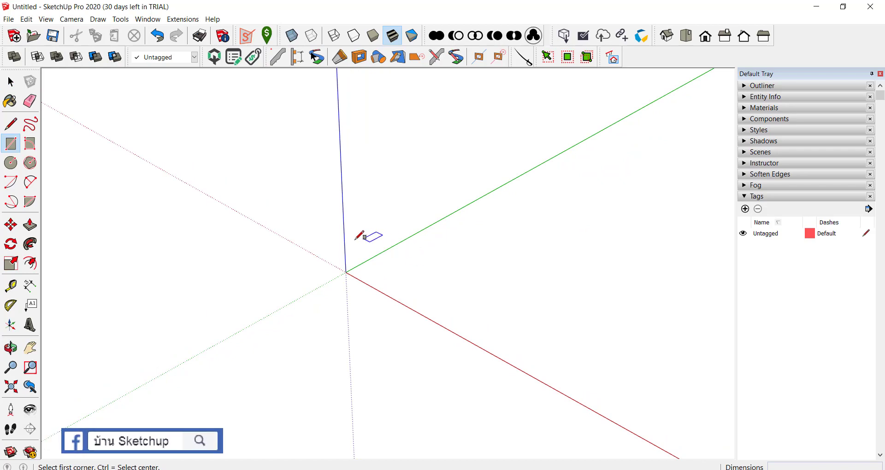
click(346, 271)
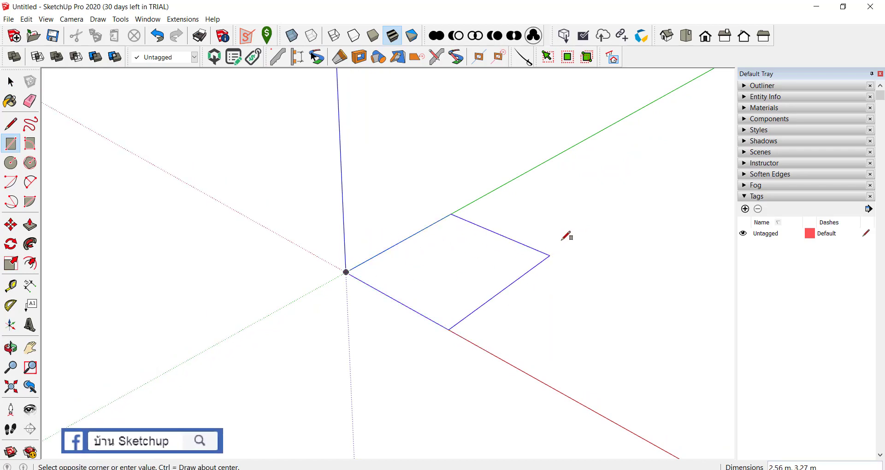
key(ctrl)
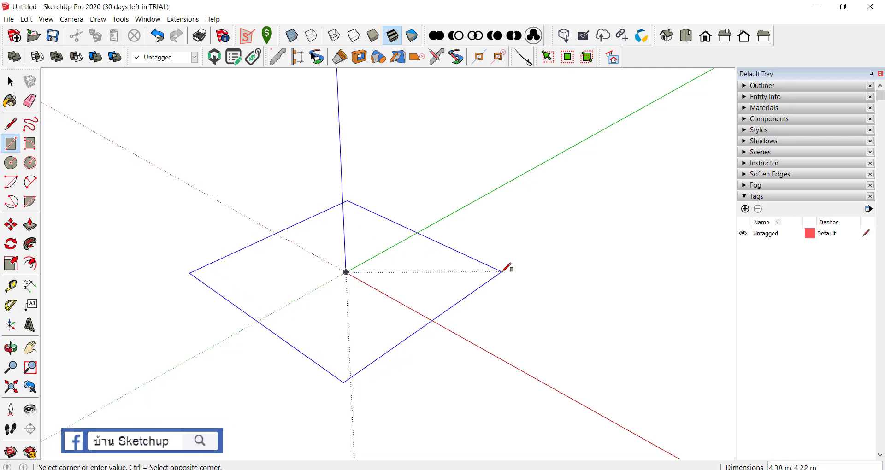
text(1,2)
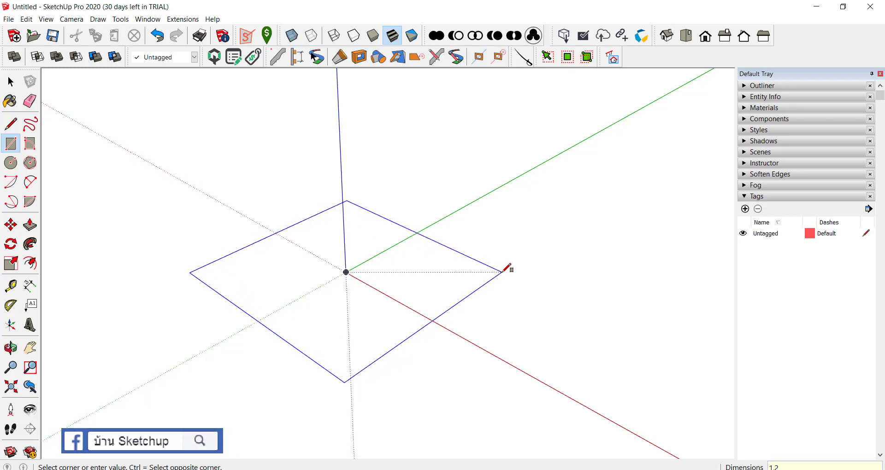
key(Return)
- Push/pull the rectangle up 0.25 m into a flat box
mouse_move(385, 330)
middle_down()
mouse_move(385, 316)
mouse_move(327, 297)
mouse_move(362, 262)
middle_up()
scroll(355, 301, up, 3)
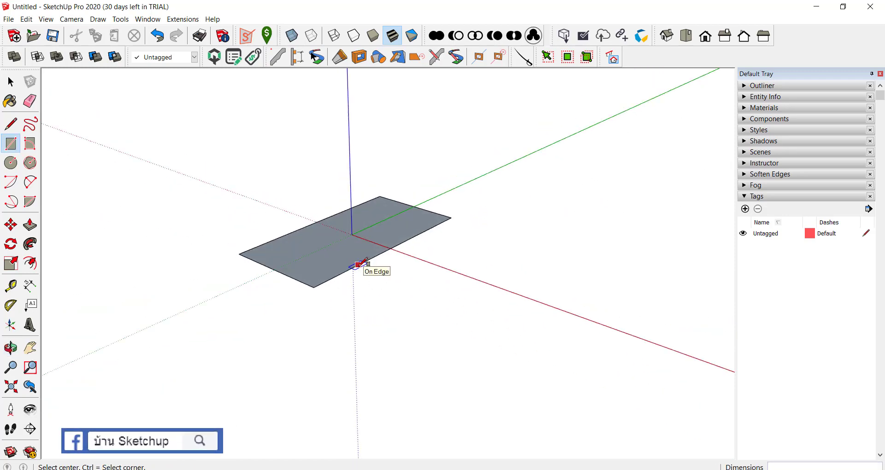
key(p)
drag(363, 264, 362, 277)
text(25)
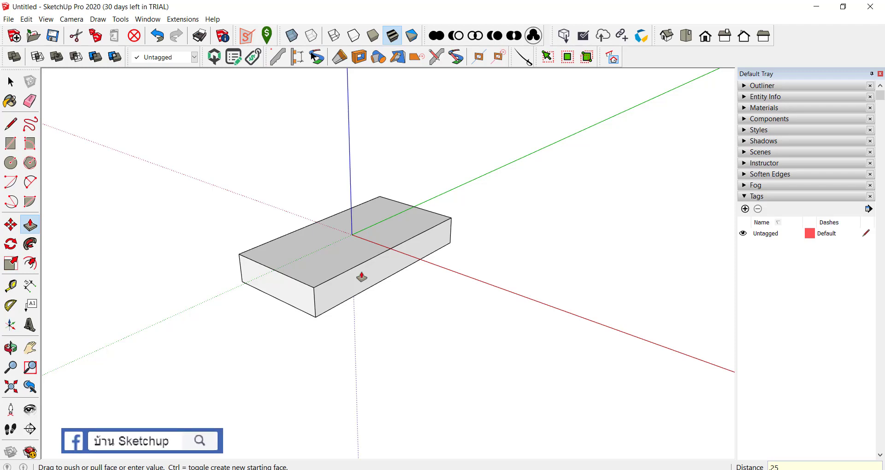
key(Return)
key(space)
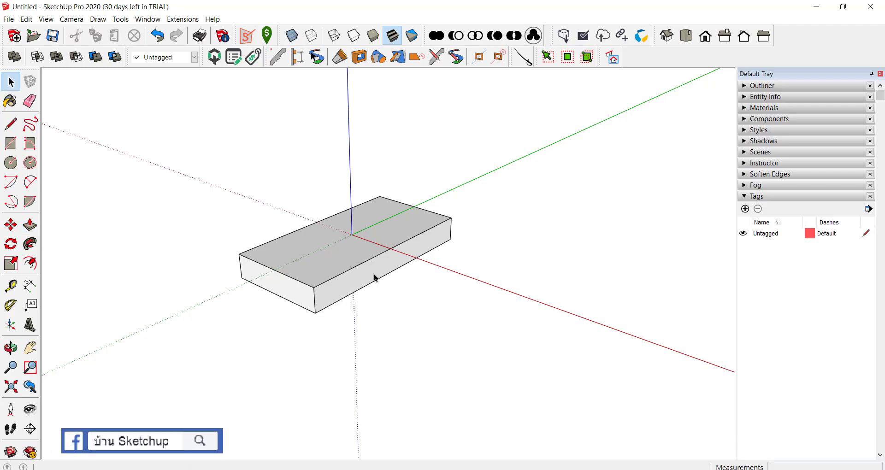
mouse_move(371, 276)
middle_down()
mouse_move(194, 240)
mouse_move(354, 291)
middle_up()
scroll(354, 291, up, 2)
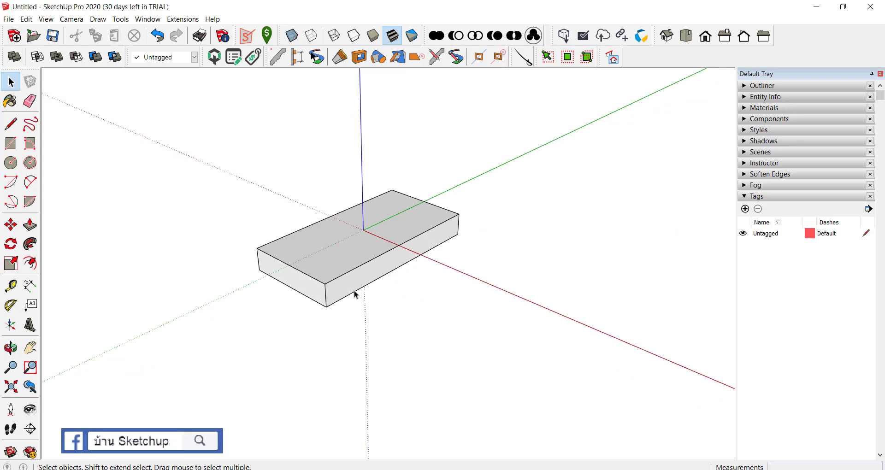
scroll(354, 291, up, 2)
scroll(353, 291, up, 2)
scroll(348, 286, up, 2)
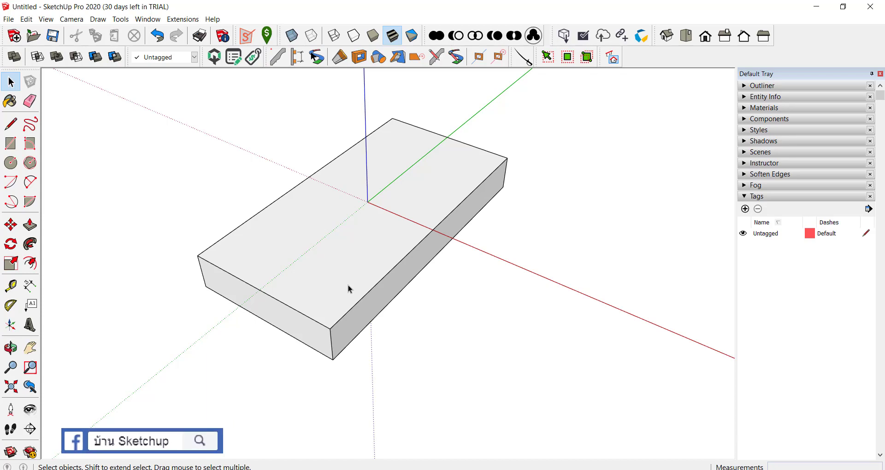
middle_drag(347, 286, 351, 236)
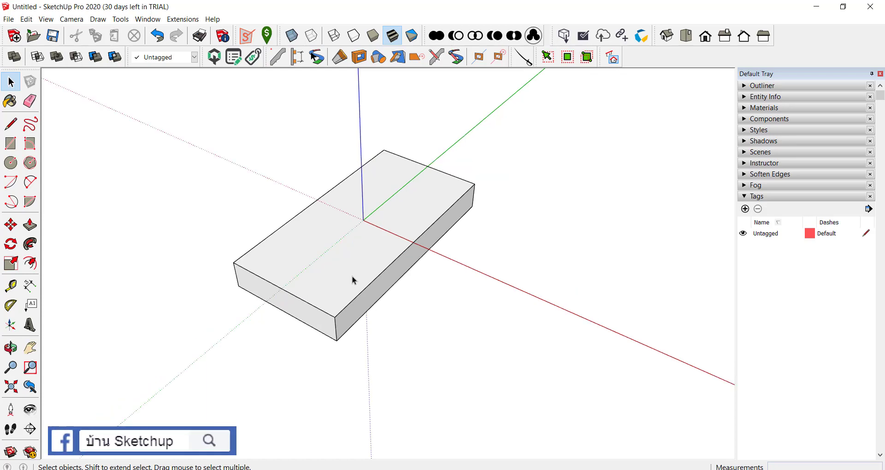
- Select the whole flat box and use Make Group to bundle it into one group
triple_click(353, 240)
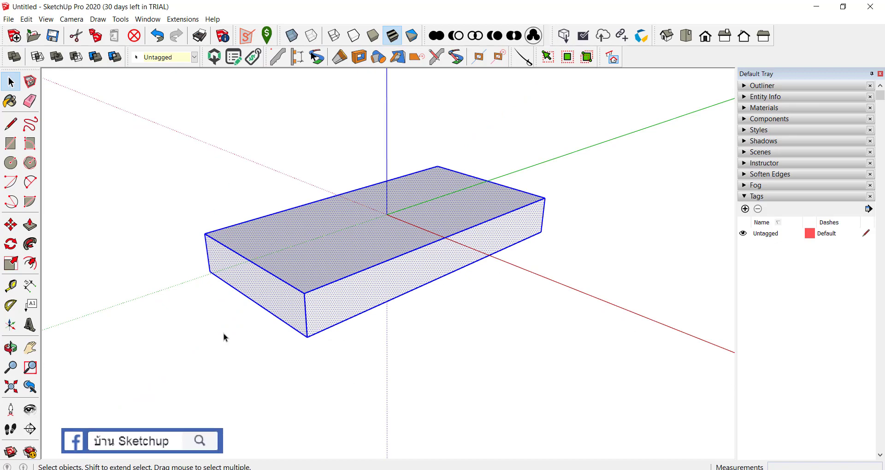
mouse_move(335, 298)
middle_down()
mouse_move(316, 266)
mouse_move(326, 254)
middle_up()
right_click(339, 220)
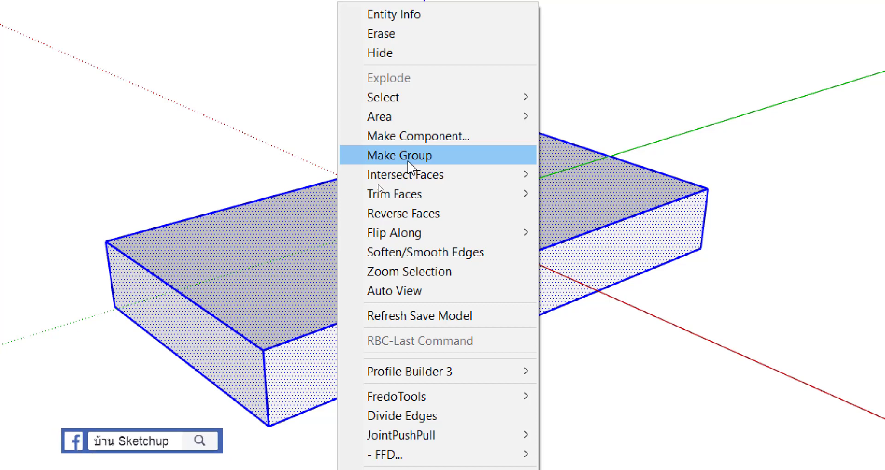
click(407, 160)
scroll(366, 260, down, 2)
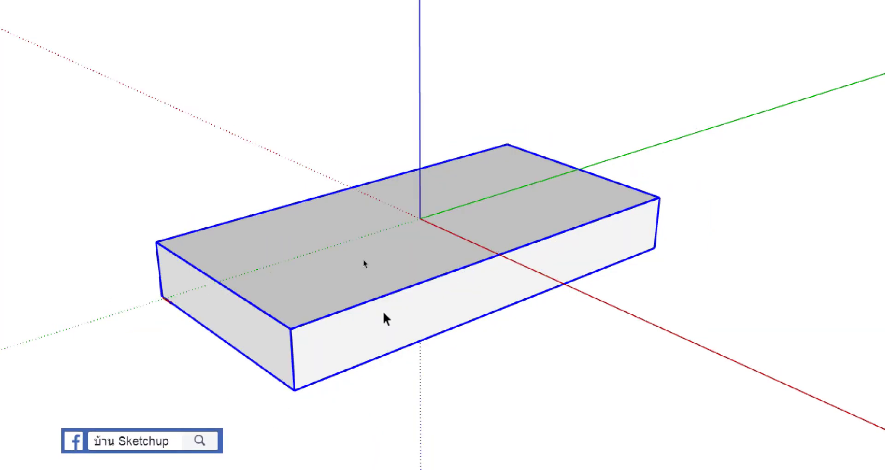
scroll(372, 250, down, 3)
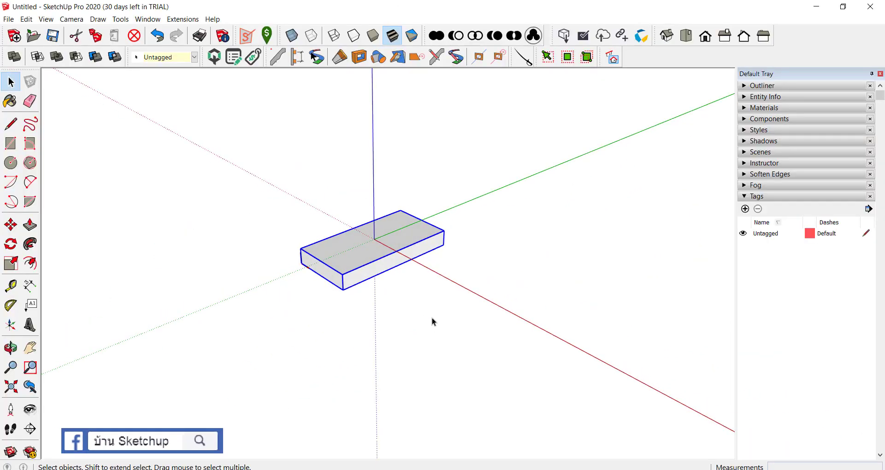
click(432, 318)
scroll(514, 261, up, 2)
click(406, 210)
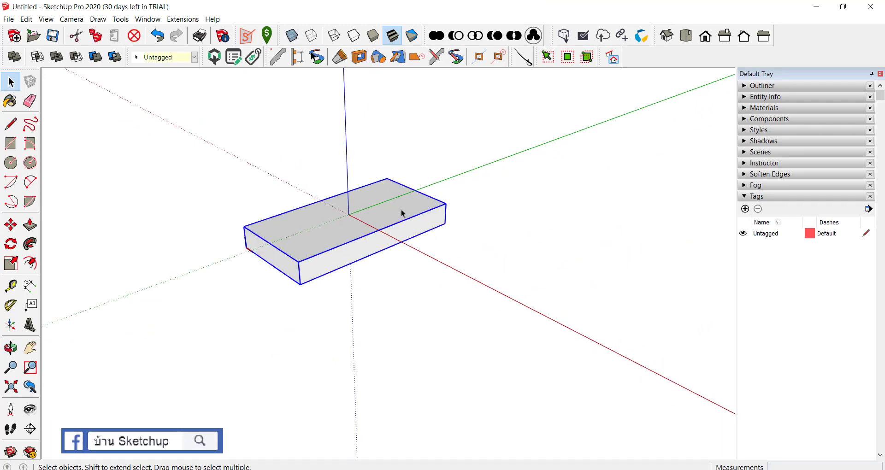
scroll(385, 218, up, 1)
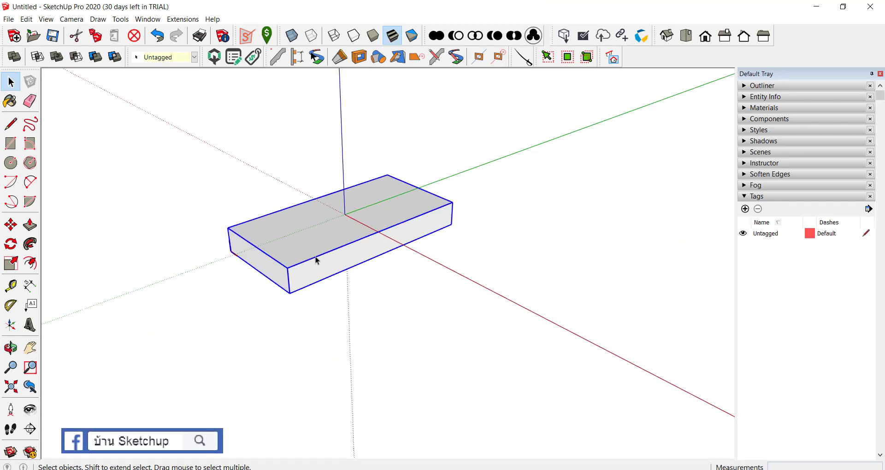
scroll(304, 271, down, 1)
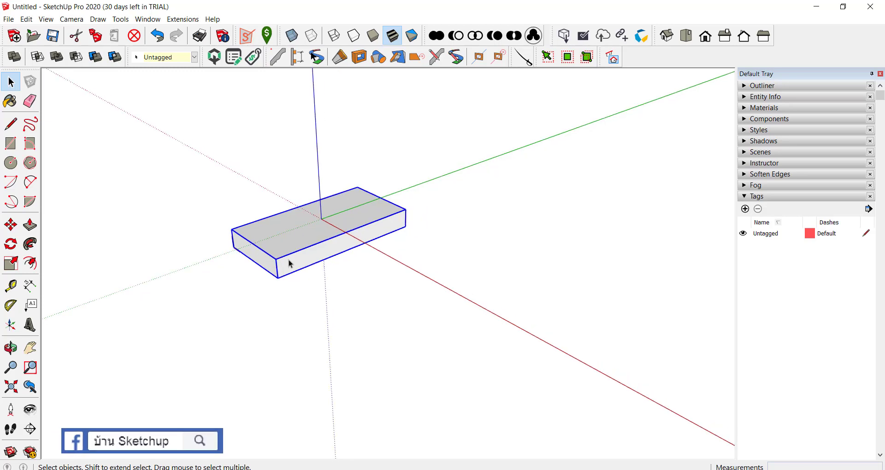
- Build a second box right of the grouped one, then select its edge and top face
key(r)
click(436, 272)
click(569, 268)
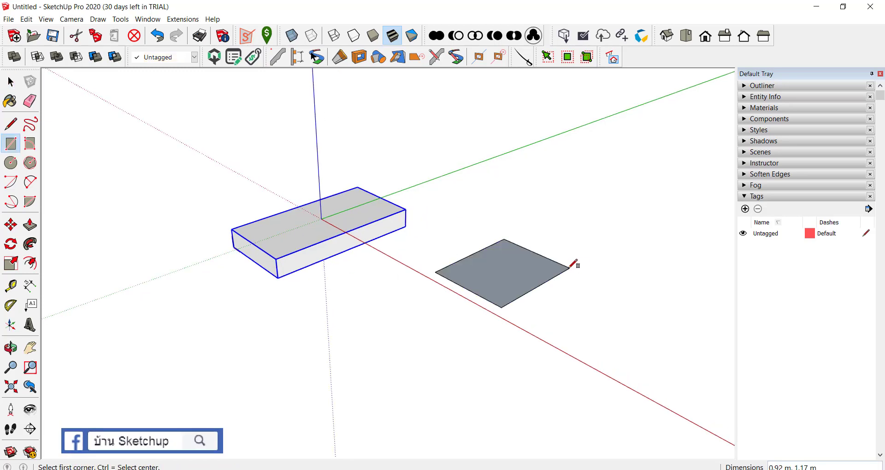
key(p)
click(525, 282)
click(518, 251)
key(space)
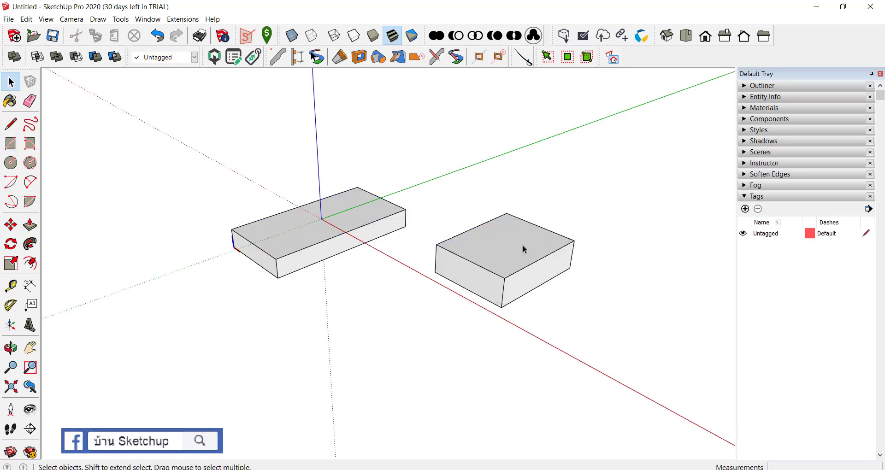
click(477, 266)
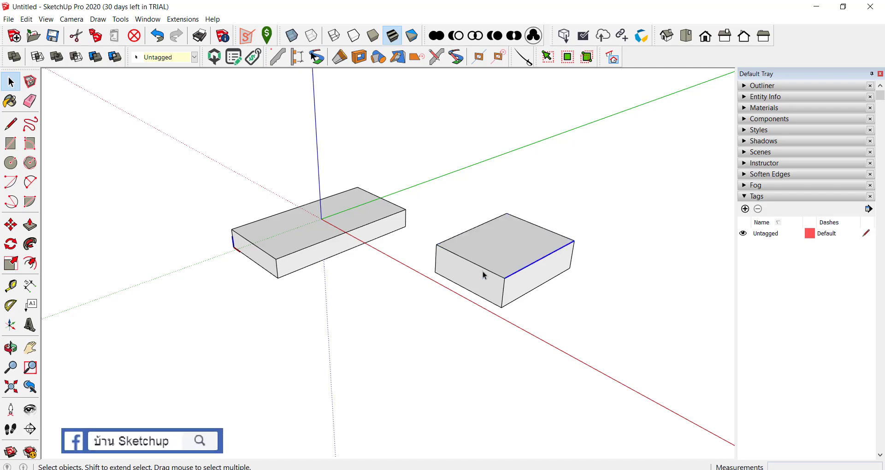
click(503, 255)
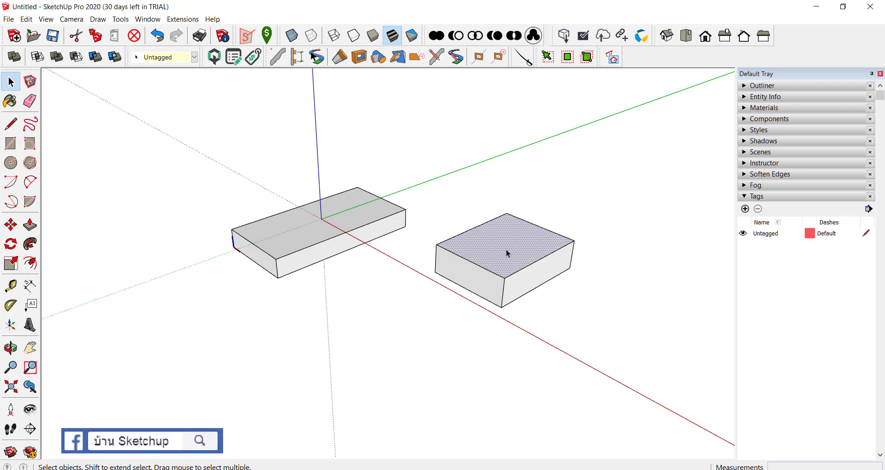
middle_drag(510, 301, 498, 266)
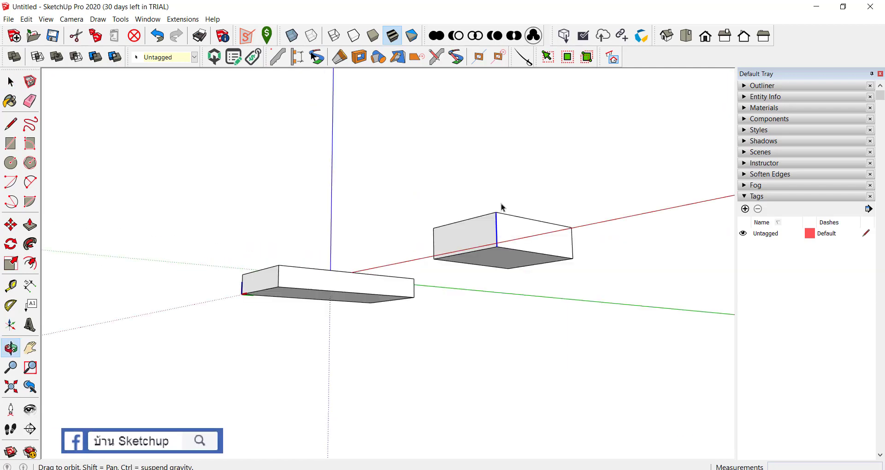
middle_drag(520, 412, 501, 199)
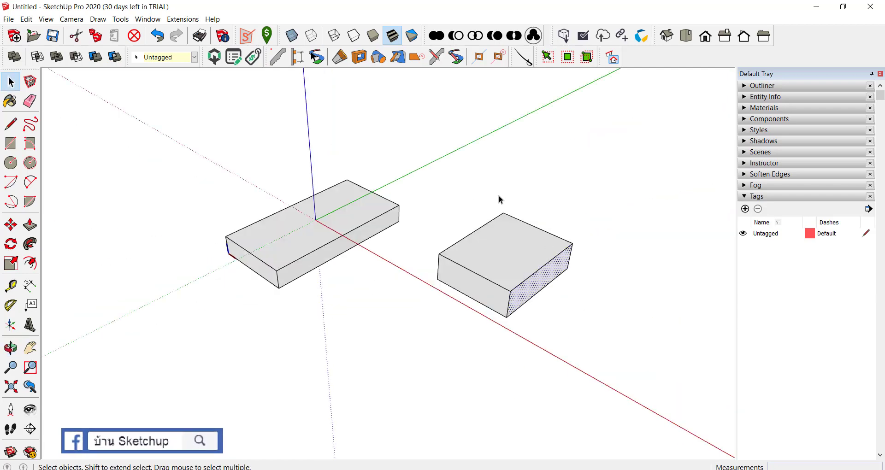
triple_click(497, 264)
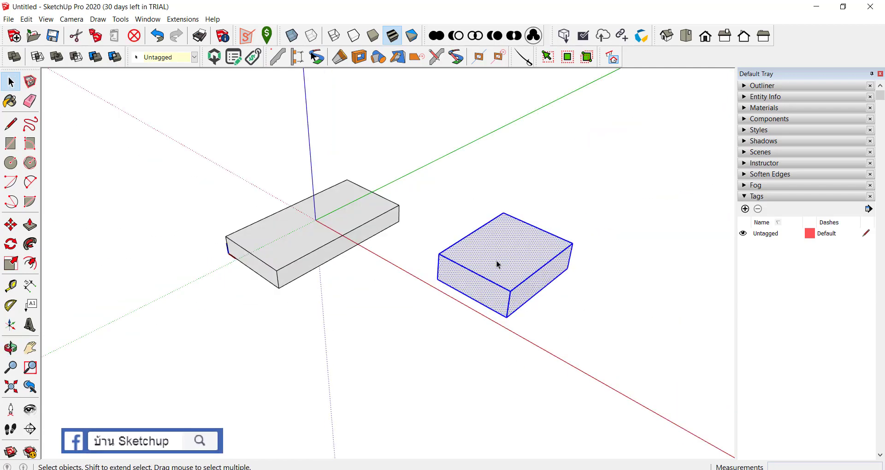
right_click(498, 264)
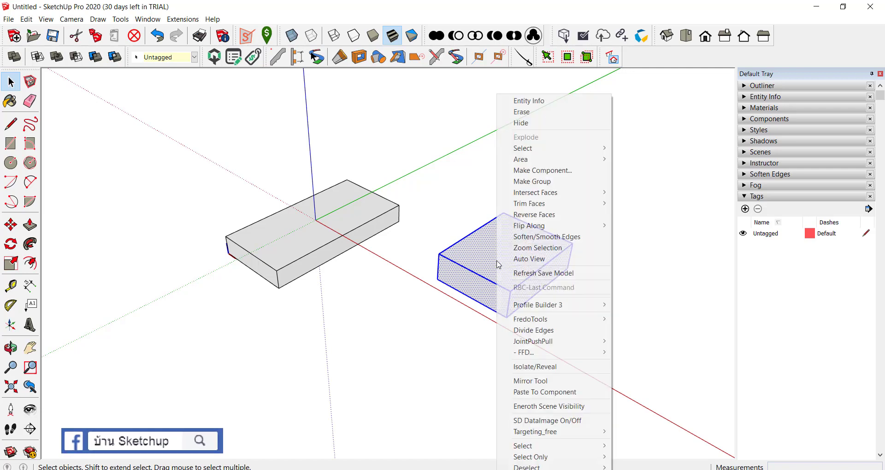
click(434, 286)
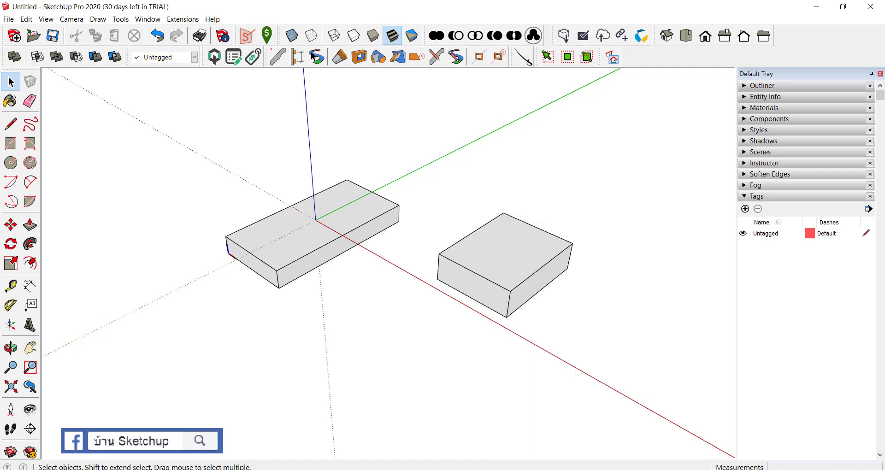
drag(454, 180, 427, 175)
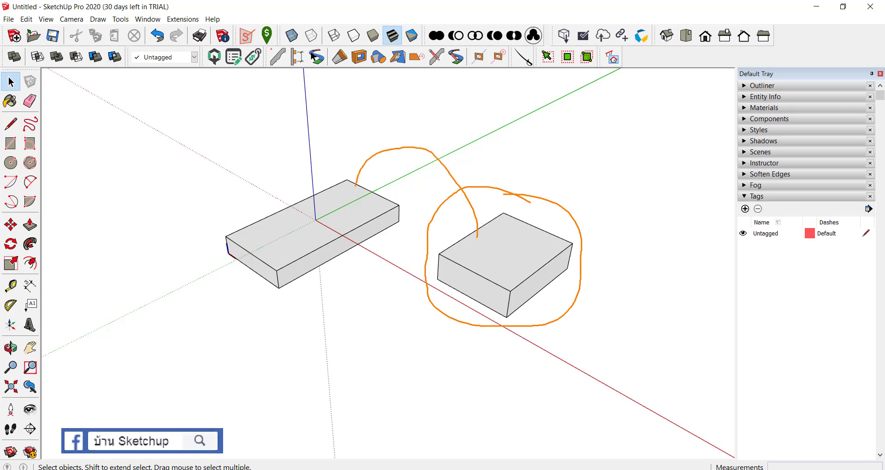
mouse_move(282, 174)
mouse_down()
mouse_move(282, 202)
mouse_move(301, 202)
mouse_up()
drag(319, 173, 320, 202)
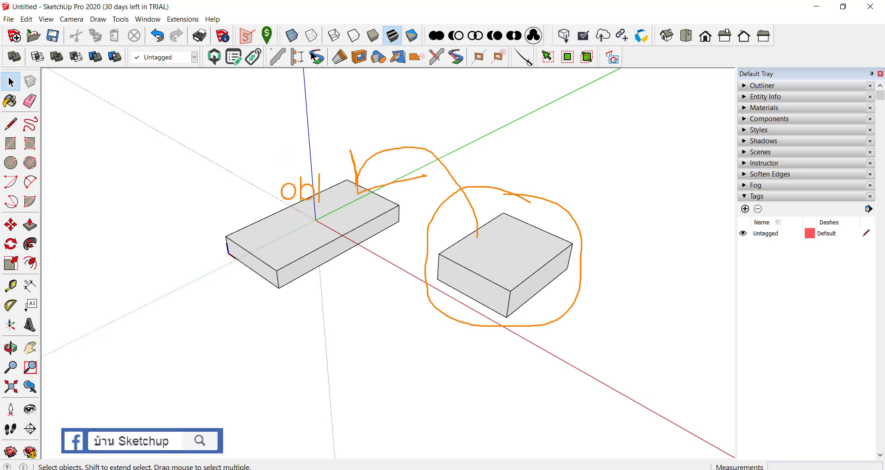
text(je)
text(ct)
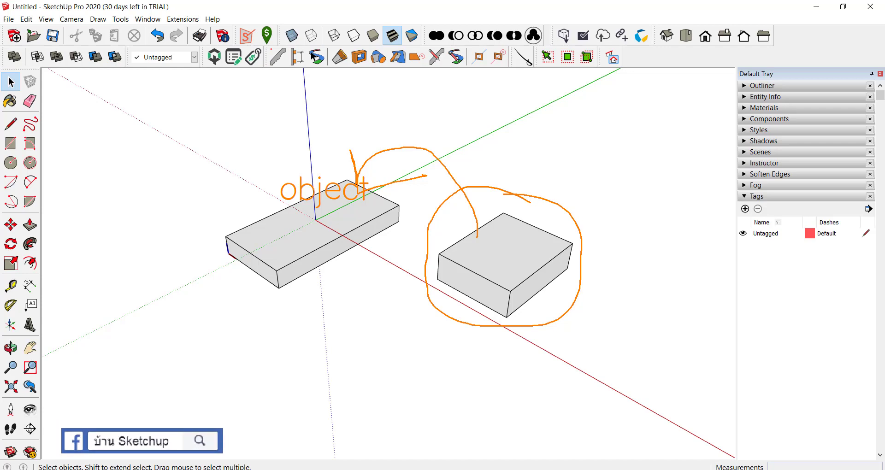
- Select and delete the whole right-hand box, leaving only the grouped flat box
triple_click(490, 262)
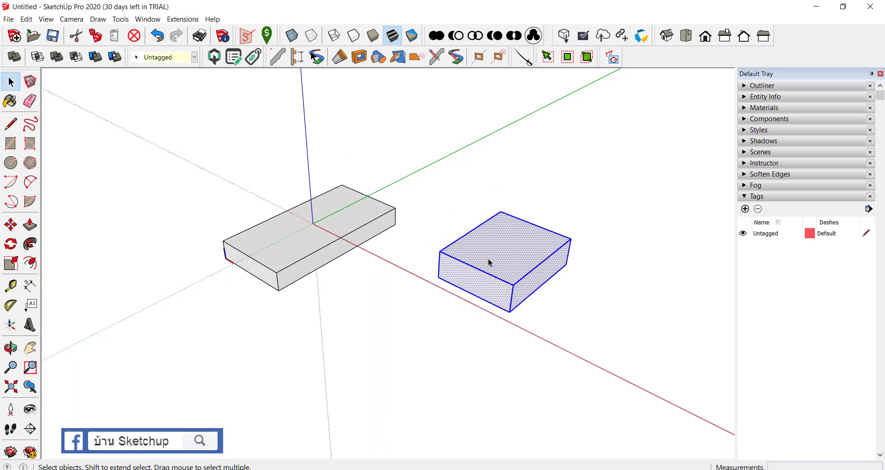
key(Delete)
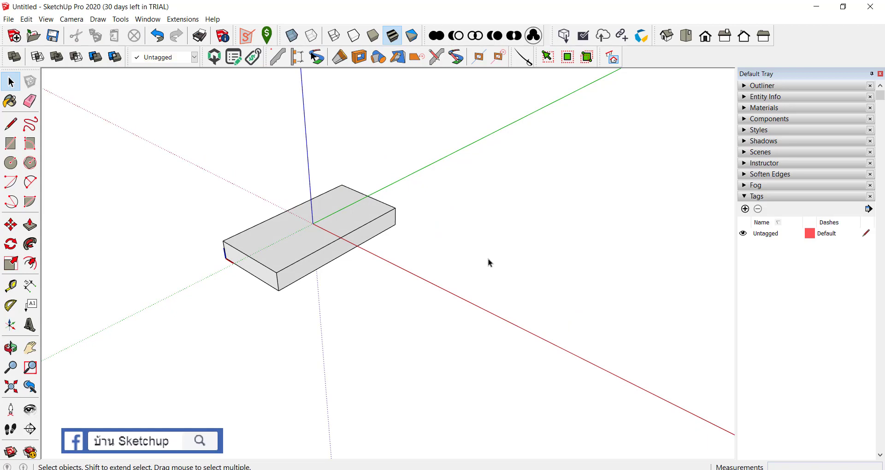
key(shift+z)
click(311, 237)
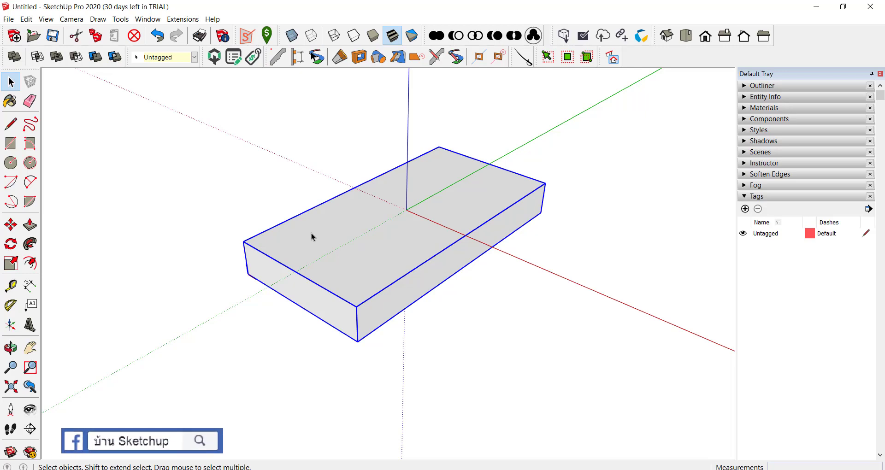
scroll(315, 266, down, 2)
click(226, 286)
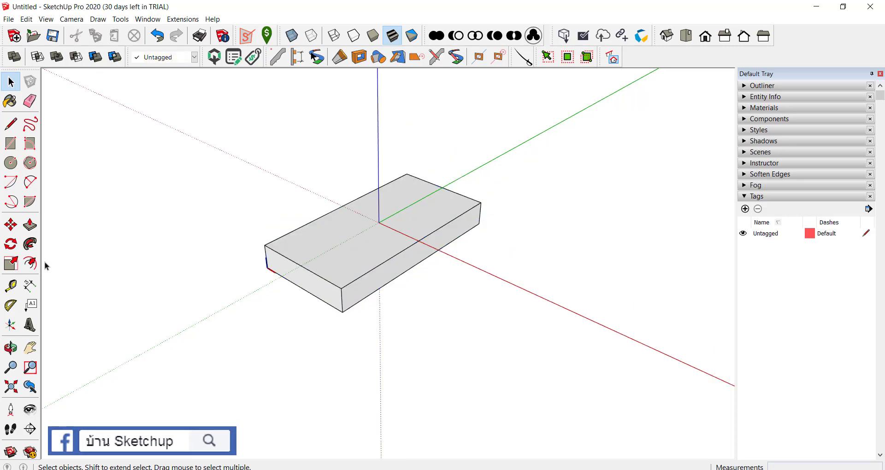
- Dimension the box's 2.00 m length and 1.00 m width along its top edges
click(32, 290)
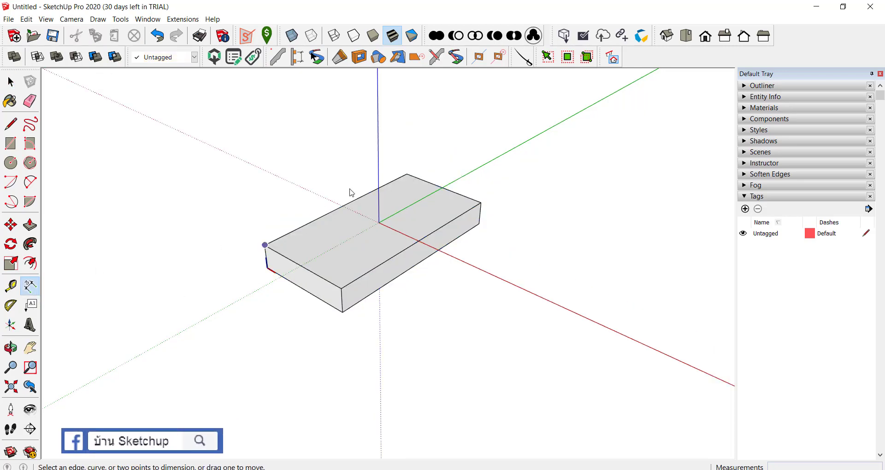
click(407, 174)
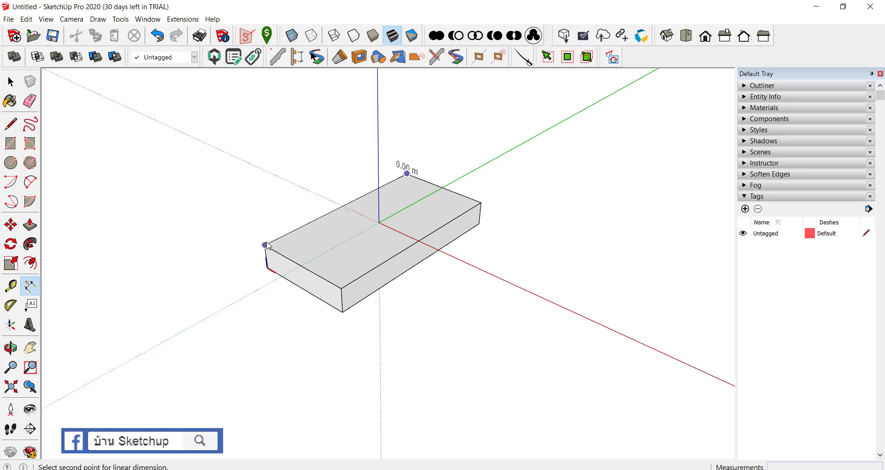
click(265, 245)
click(264, 213)
mouse_move(264, 213)
middle_down()
mouse_move(356, 223)
mouse_move(415, 198)
middle_up()
click(486, 199)
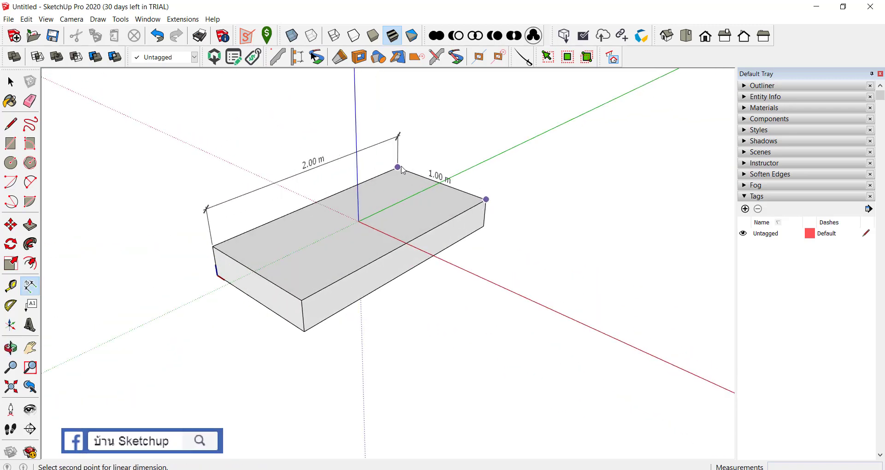
click(398, 167)
click(461, 152)
- Add the 0.25 m height dimension on the right corner and return to Select
scroll(484, 203, up, 2)
scroll(486, 198, up, 1)
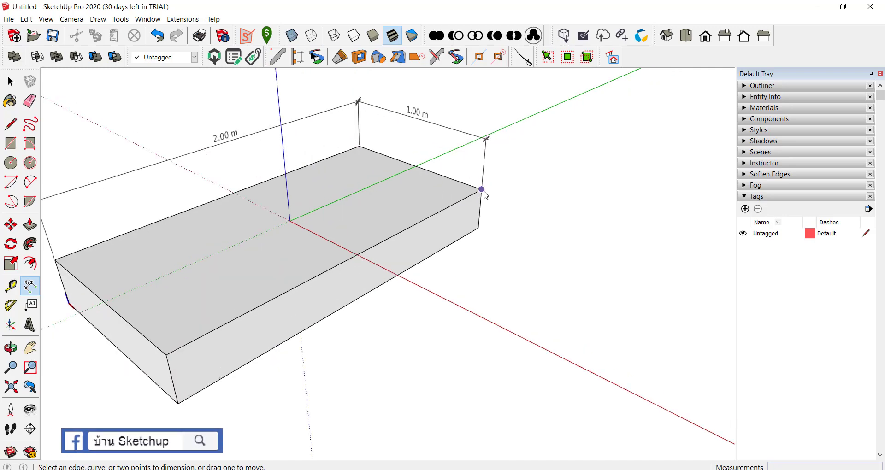
click(483, 190)
click(479, 228)
click(504, 217)
middle_drag(401, 256, 492, 177)
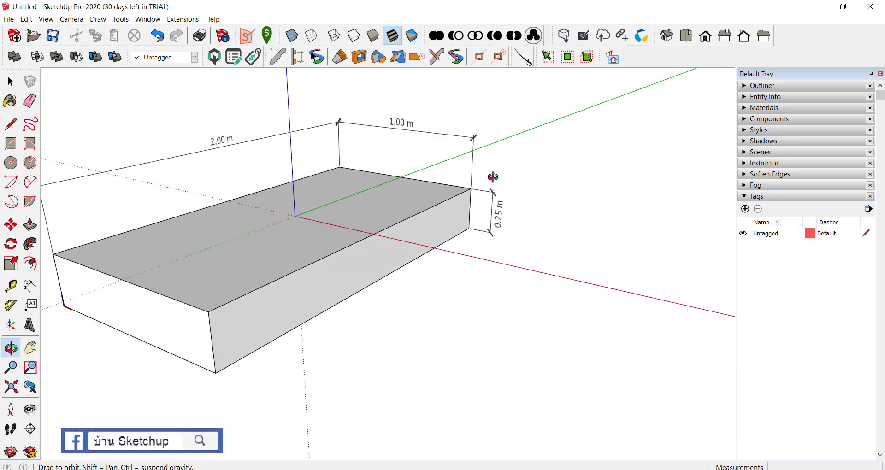
scroll(371, 227, down, 3)
middle_drag(371, 227, 323, 198)
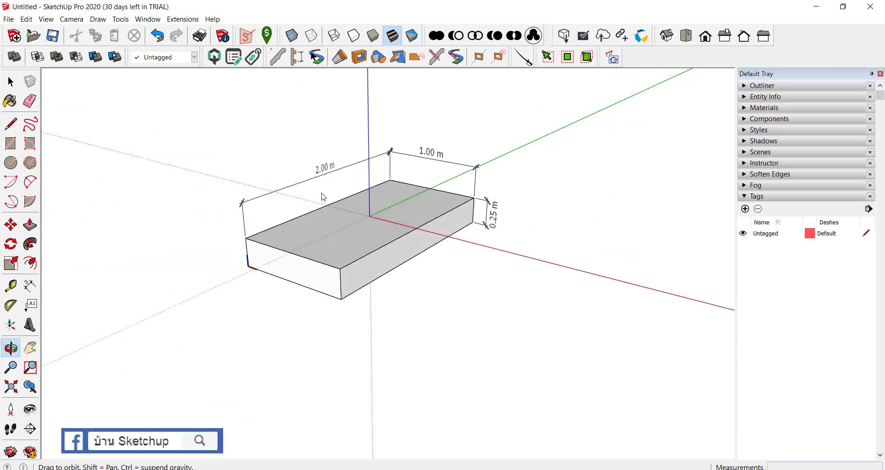
scroll(323, 197, up, 1)
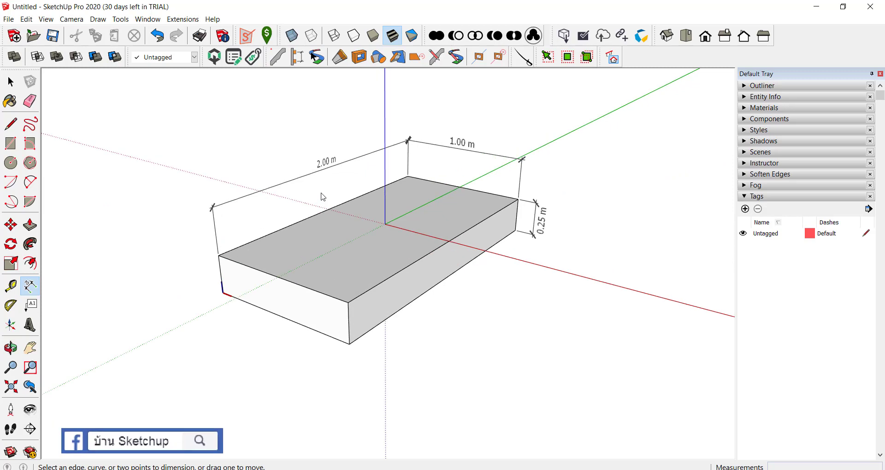
key(space)
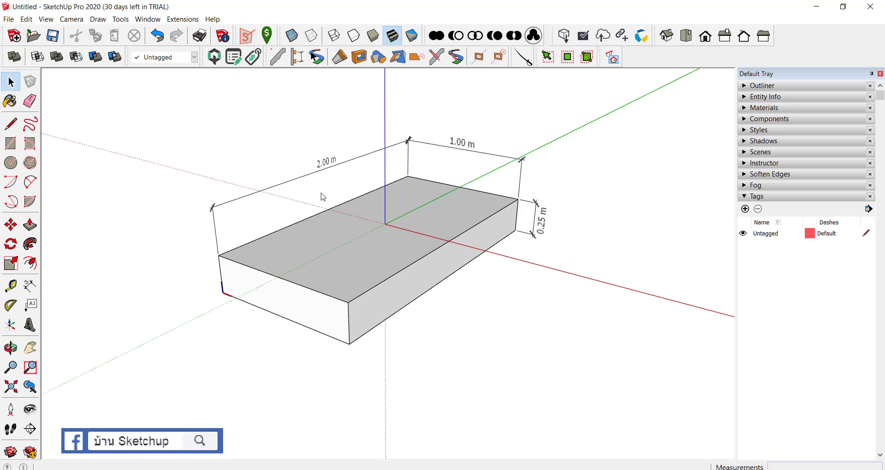
- Orbit and zoom around the dimensioned box, then bring up the Window menu
mouse_move(417, 229)
middle_down()
mouse_move(388, 180)
mouse_move(539, 261)
mouse_move(446, 76)
mouse_move(248, 151)
mouse_move(253, 243)
mouse_move(541, 269)
mouse_move(592, 150)
mouse_move(314, 138)
mouse_move(263, 202)
mouse_move(270, 237)
middle_up()
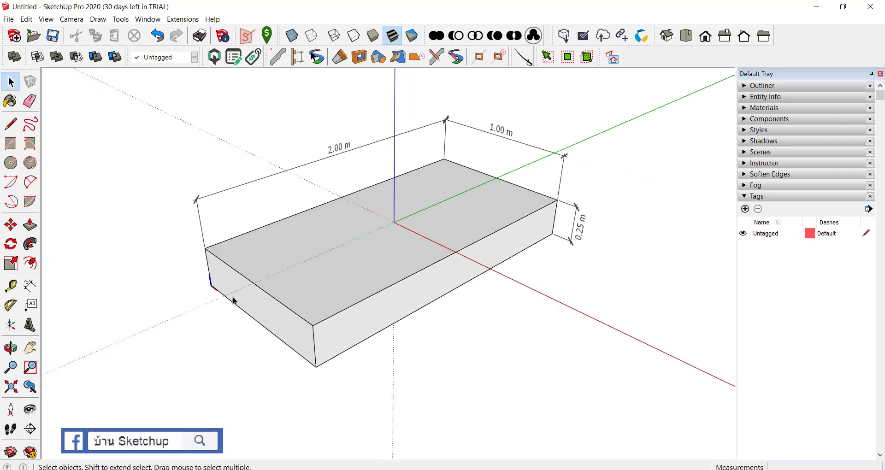
scroll(221, 305, down, 2)
scroll(235, 306, down, 2)
scroll(277, 301, down, 4)
scroll(331, 295, down, 3)
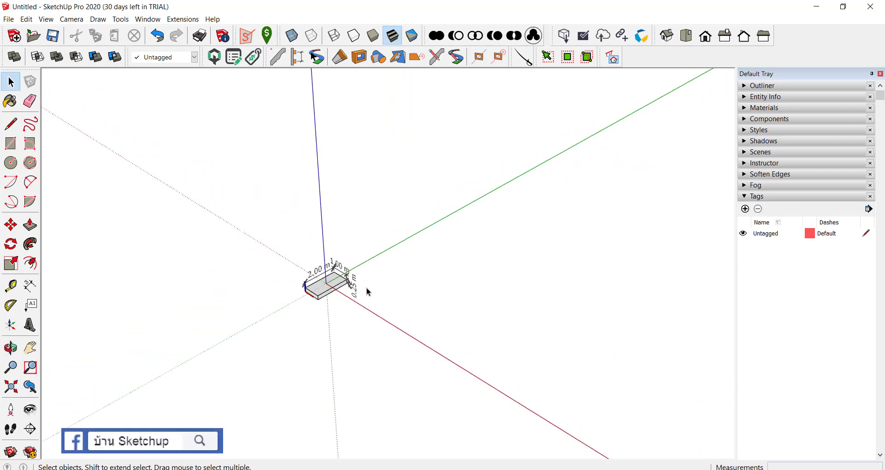
scroll(367, 290, up, 1)
scroll(337, 292, up, 2)
scroll(351, 282, up, 3)
scroll(364, 292, up, 2)
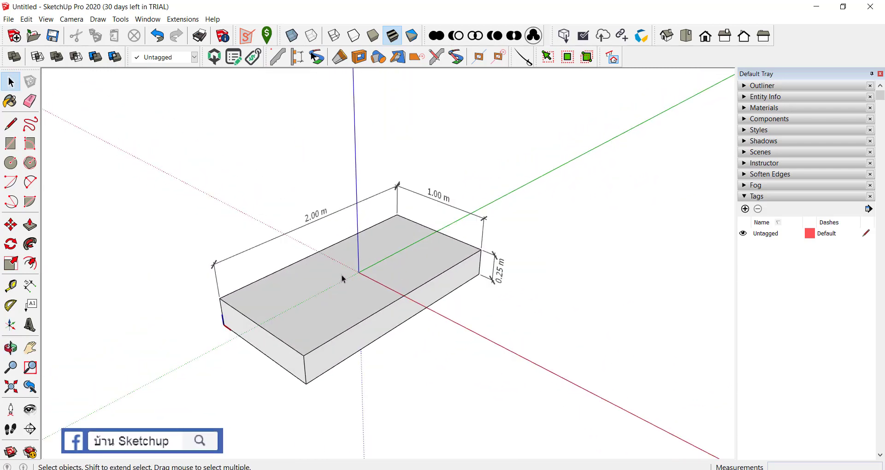
scroll(343, 279, down, 3)
scroll(363, 258, down, 2)
scroll(366, 277, up, 3)
scroll(358, 238, up, 2)
middle_drag(358, 239, 257, 245)
scroll(265, 244, up, 1)
scroll(265, 244, up, 1)
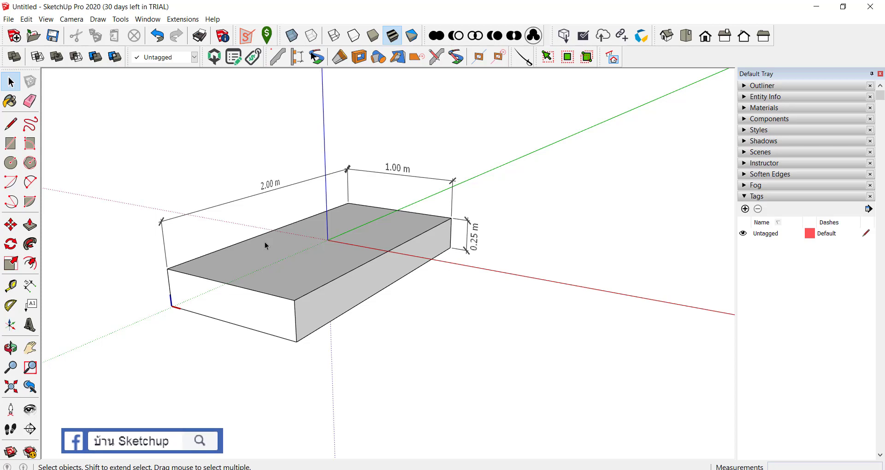
scroll(182, 239, up, 1)
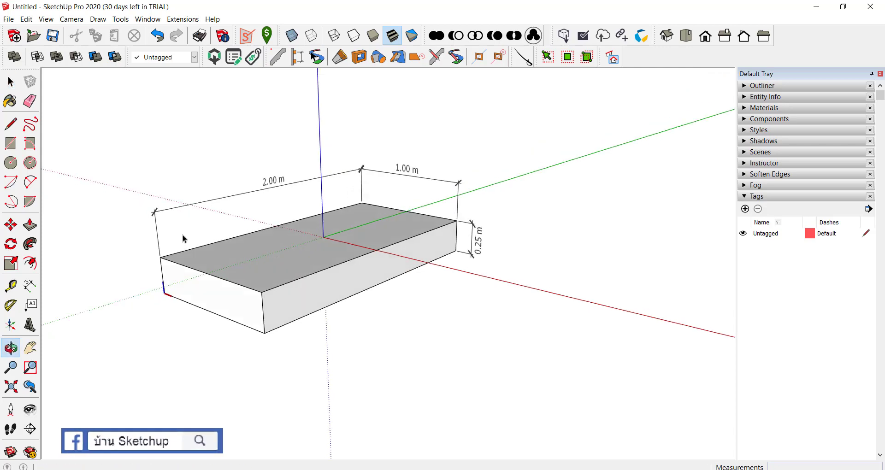
scroll(170, 234, up, 1)
scroll(169, 231, up, 1)
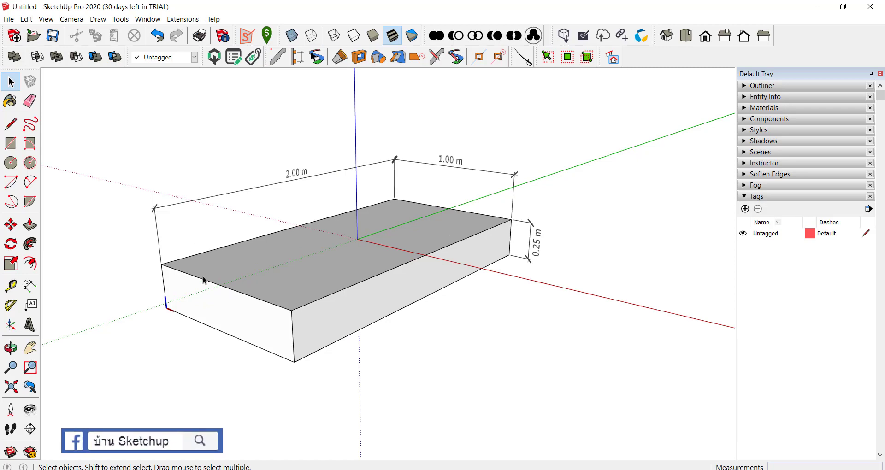
click(139, 22)
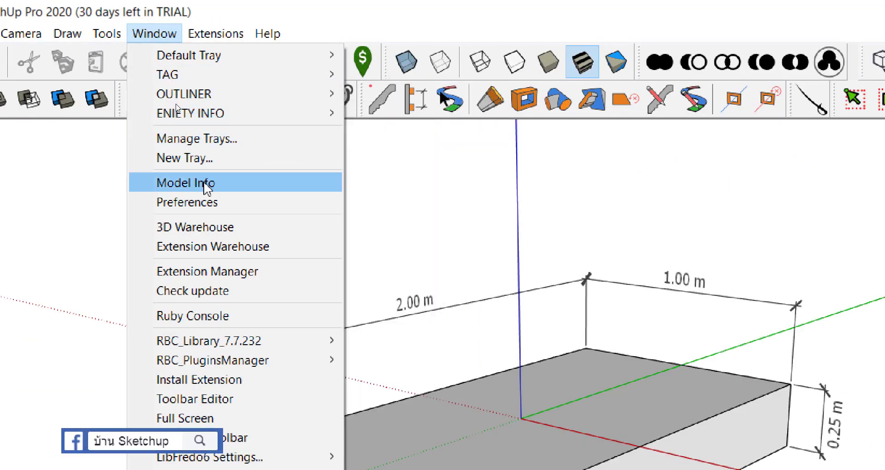
- Open Model Info on its Dimensions page and move the dialog aside to reveal the box
click(206, 184)
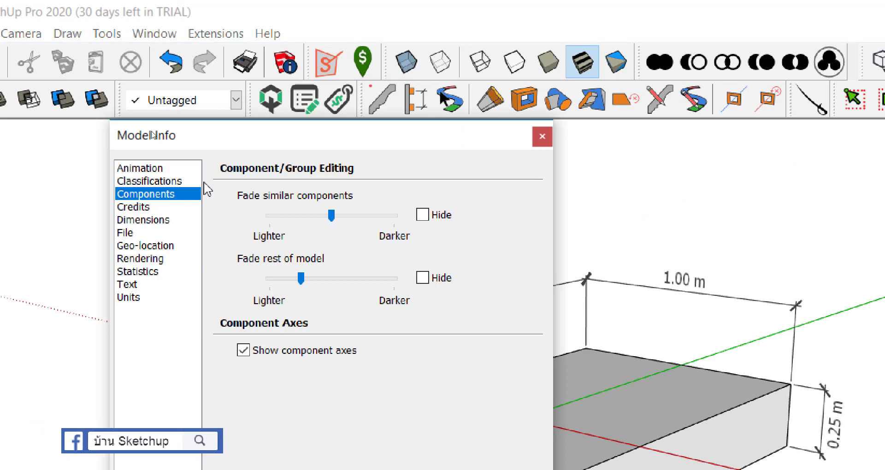
click(137, 298)
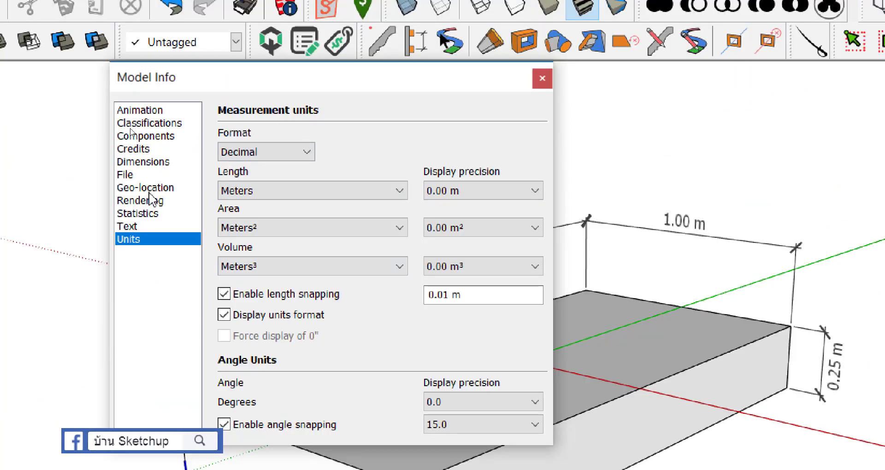
click(127, 162)
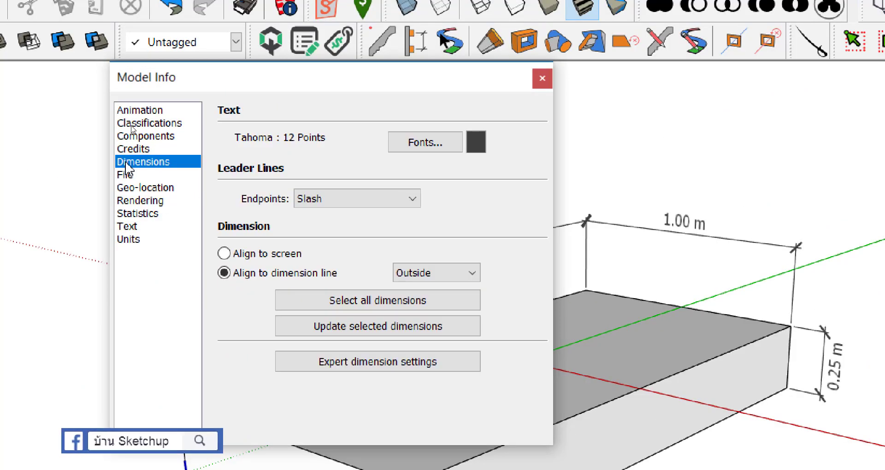
drag(253, 83, 167, 106)
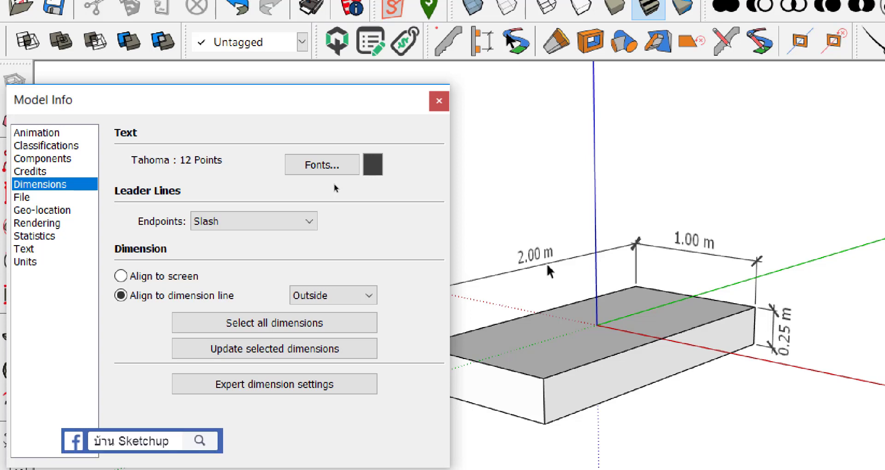
- Set dimension text to Align to screen, select all dimensions and update them
click(121, 276)
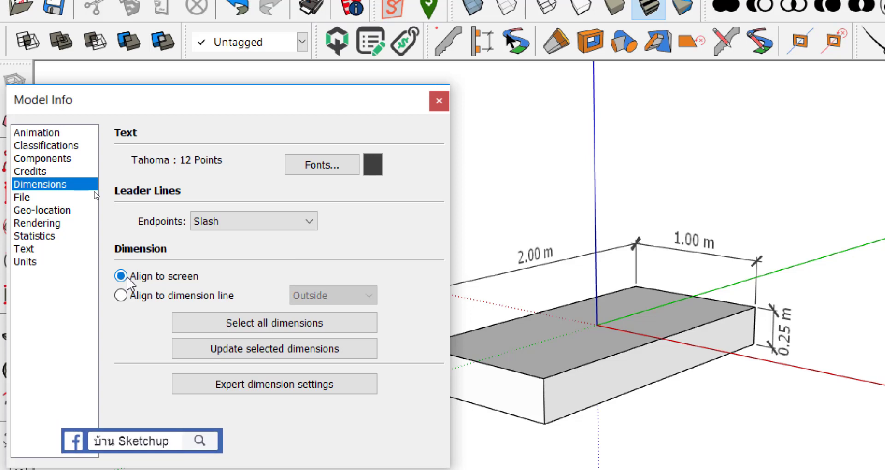
click(275, 325)
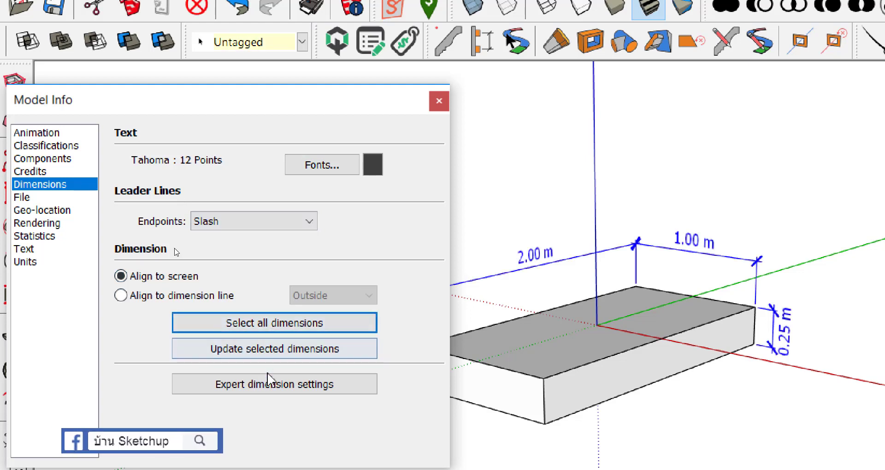
click(270, 353)
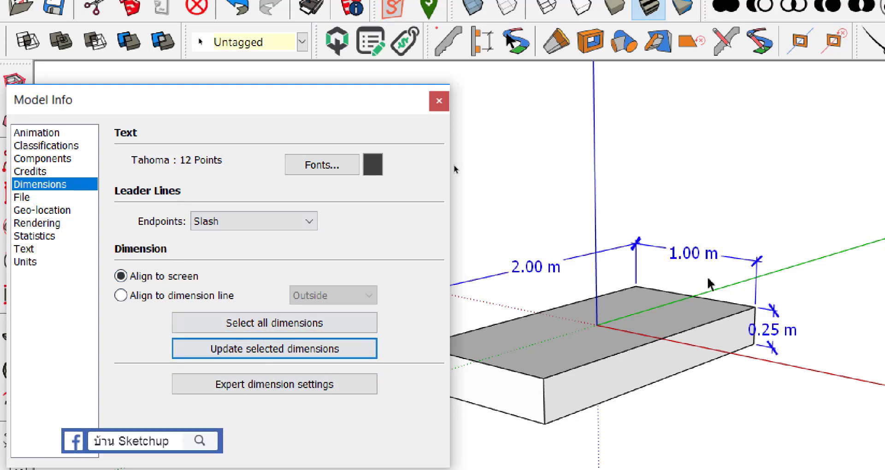
scroll(756, 237, down, 1)
scroll(756, 240, up, 2)
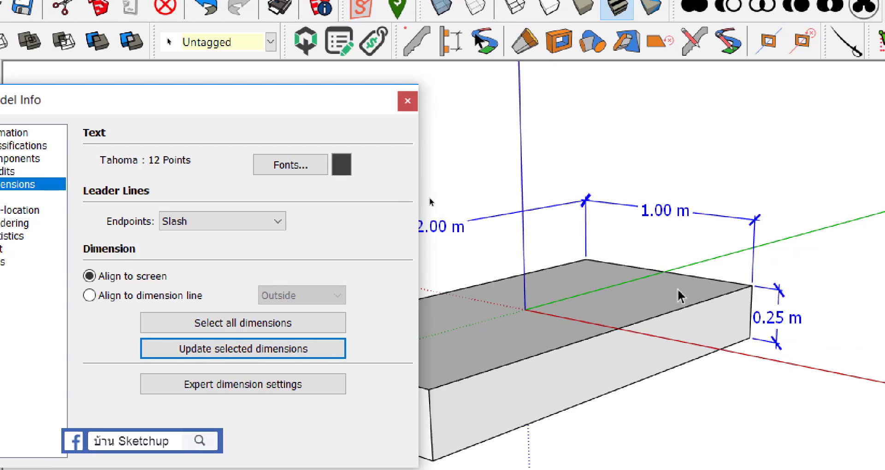
scroll(617, 294, down, 3)
scroll(648, 285, down, 2)
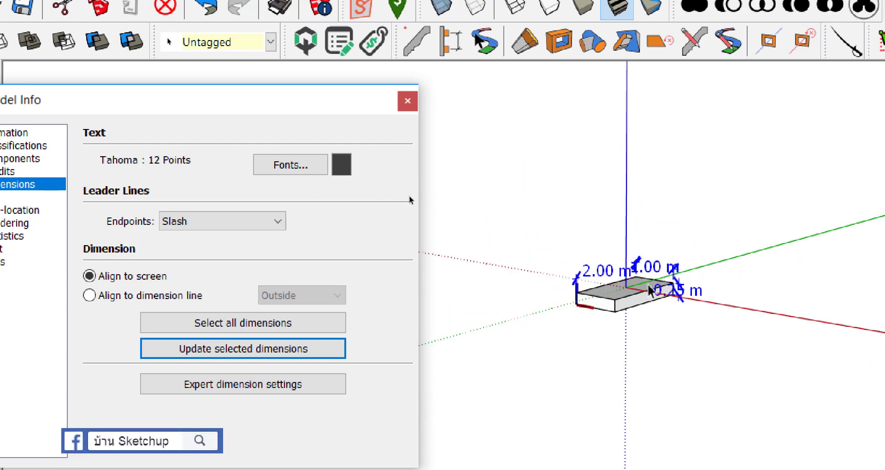
scroll(647, 288, down, 1)
scroll(646, 288, up, 2)
scroll(645, 284, down, 2)
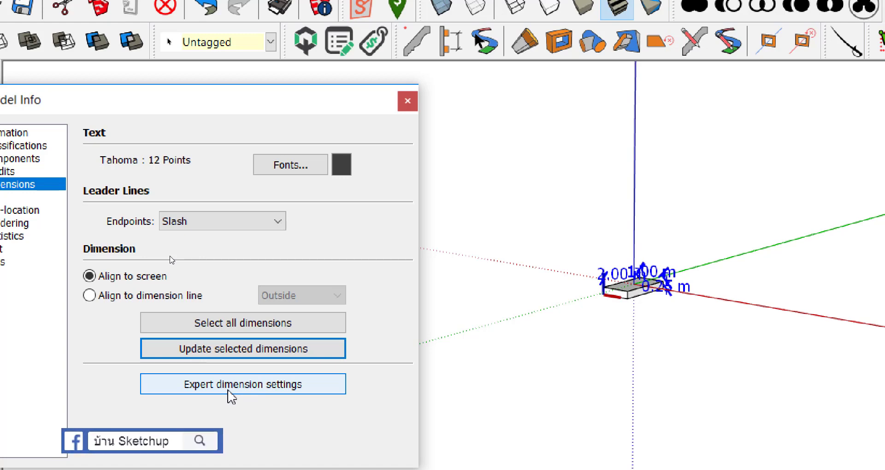
- In Expert dimension settings, enable Hide when too small and raise its threshold
click(228, 387)
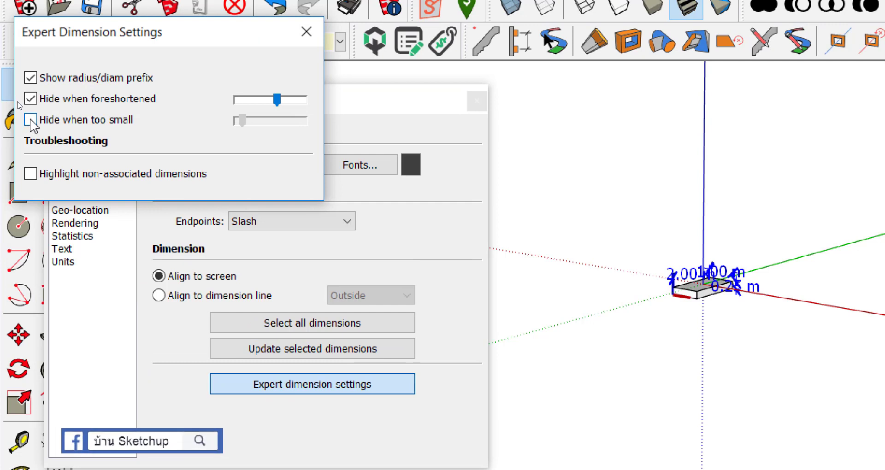
click(30, 120)
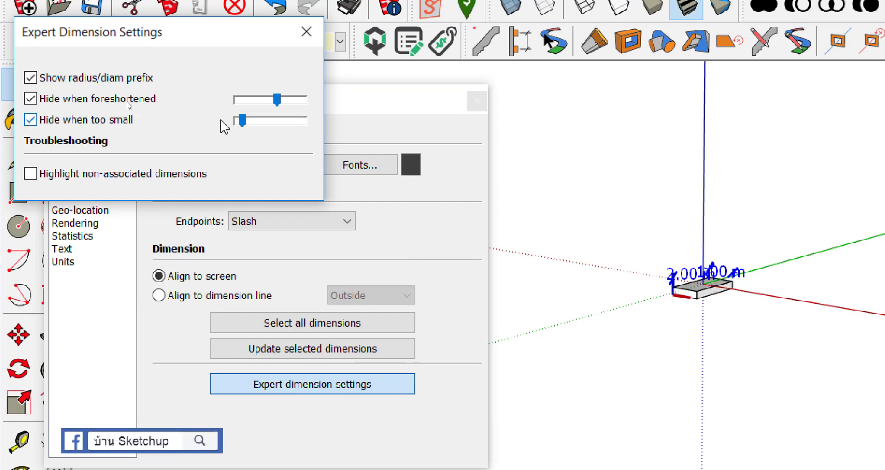
drag(243, 123, 267, 124)
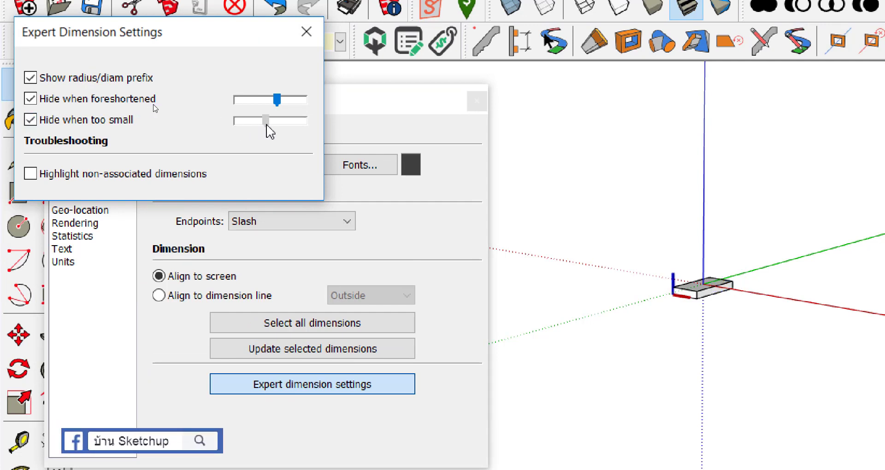
scroll(719, 277, up, 2)
scroll(695, 299, up, 1)
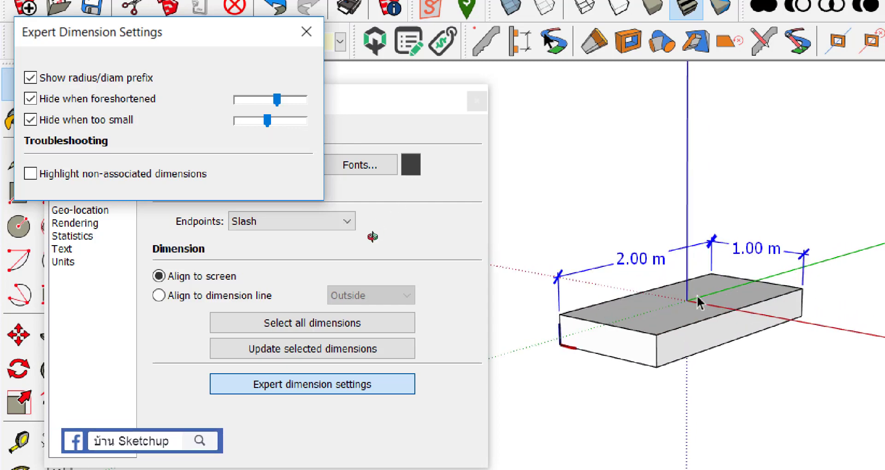
scroll(695, 303, up, 2)
scroll(691, 332, up, 1)
scroll(692, 341, down, 2)
scroll(705, 318, down, 2)
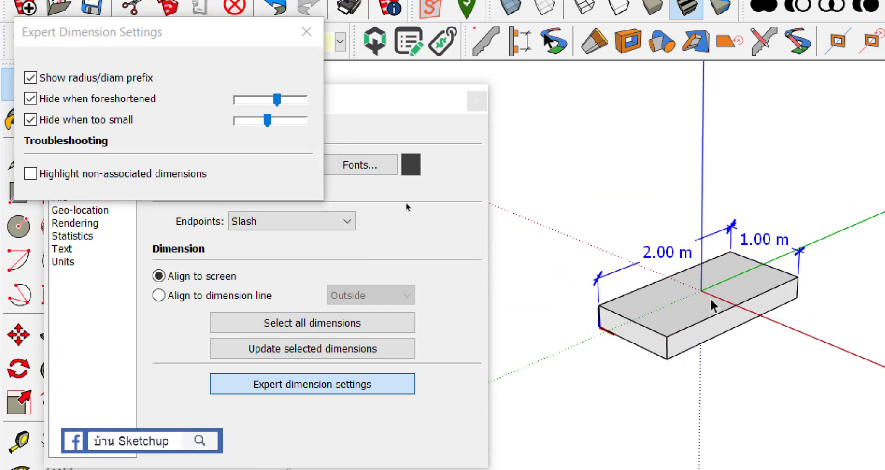
scroll(712, 302, down, 1)
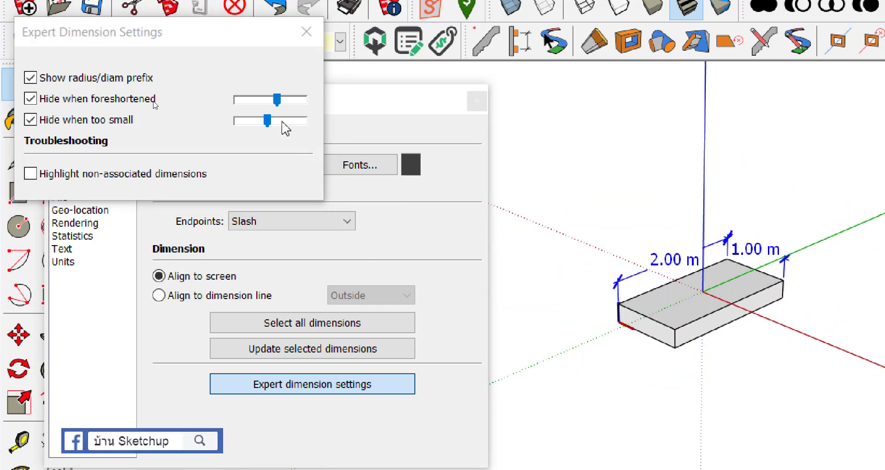
- Raise the threshold until the 1.00 m dimension hides, ease it back slightly, and close the dialog
drag(267, 122, 297, 120)
scroll(747, 317, down, 2)
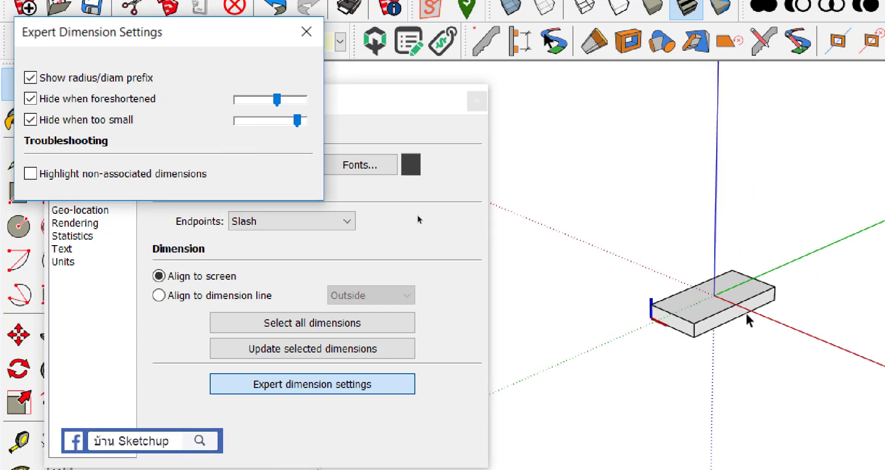
scroll(732, 320, down, 1)
scroll(732, 320, up, 3)
scroll(733, 321, up, 2)
scroll(735, 316, up, 1)
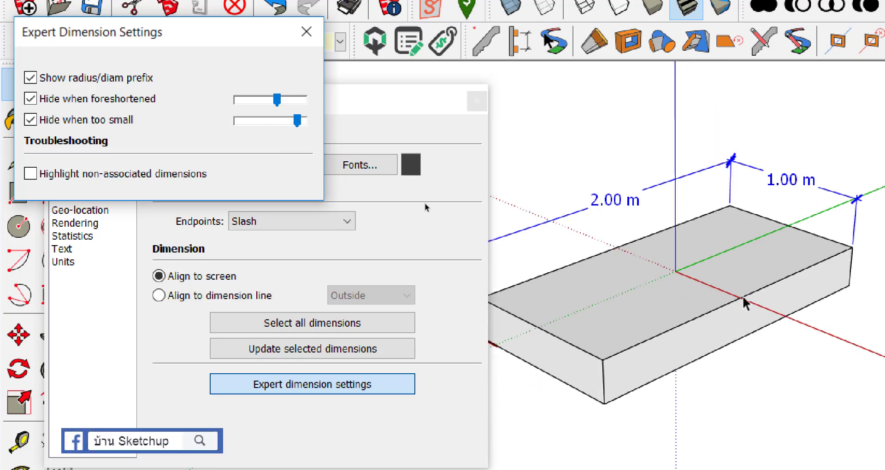
scroll(744, 302, up, 1)
scroll(745, 286, down, 2)
scroll(646, 233, up, 3)
scroll(685, 226, up, 2)
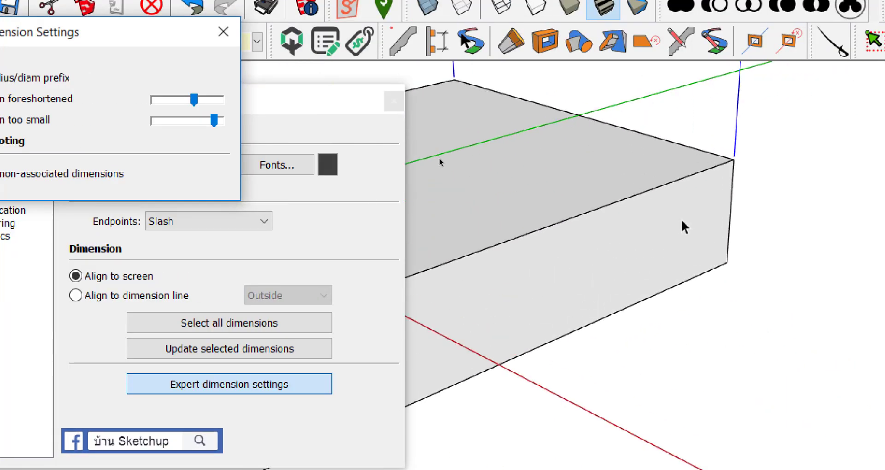
scroll(691, 225, up, 1)
scroll(696, 226, down, 3)
scroll(716, 224, down, 2)
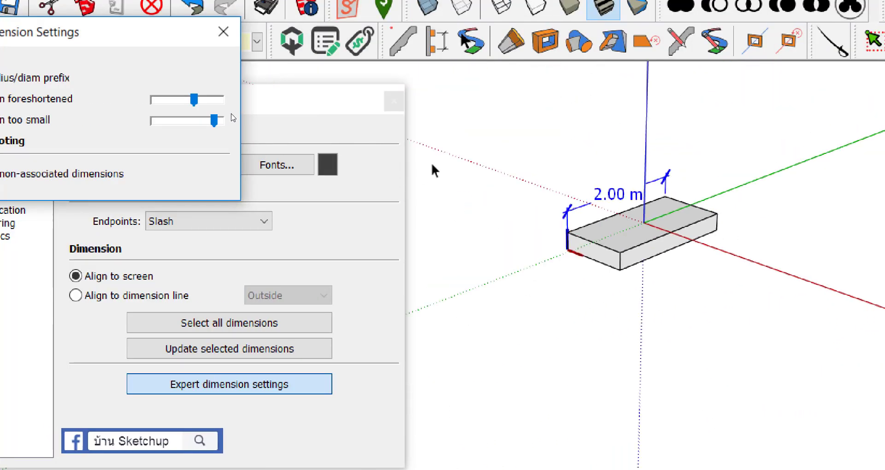
drag(223, 120, 209, 122)
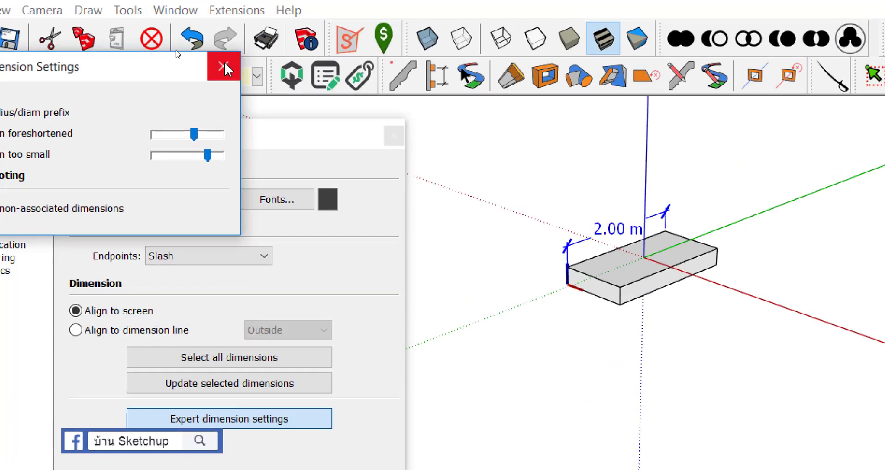
click(224, 69)
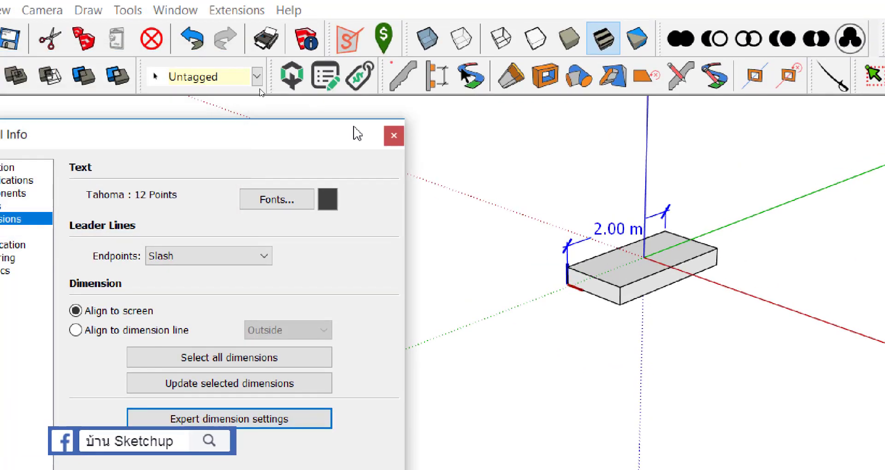
- Close Model Info, zoom in on the box, and label the red axis with an X
click(394, 136)
scroll(364, 231, down, 1)
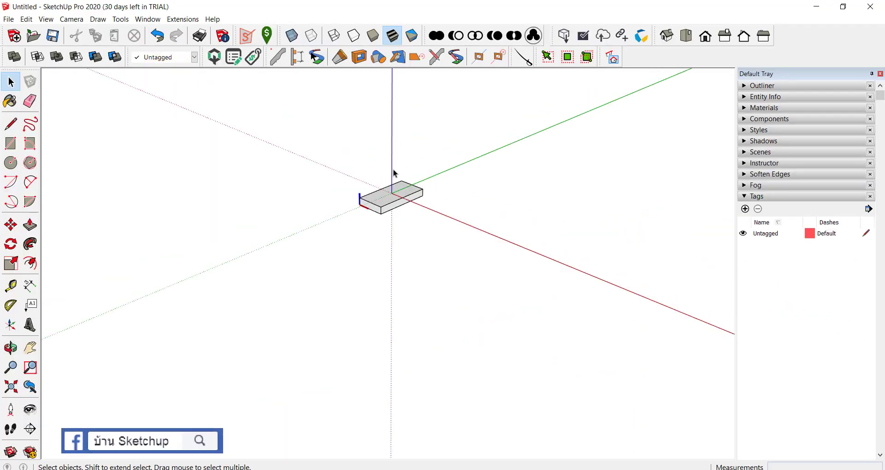
scroll(369, 235, up, 4)
scroll(369, 246, up, 4)
scroll(370, 249, up, 2)
middle_drag(421, 196, 387, 182)
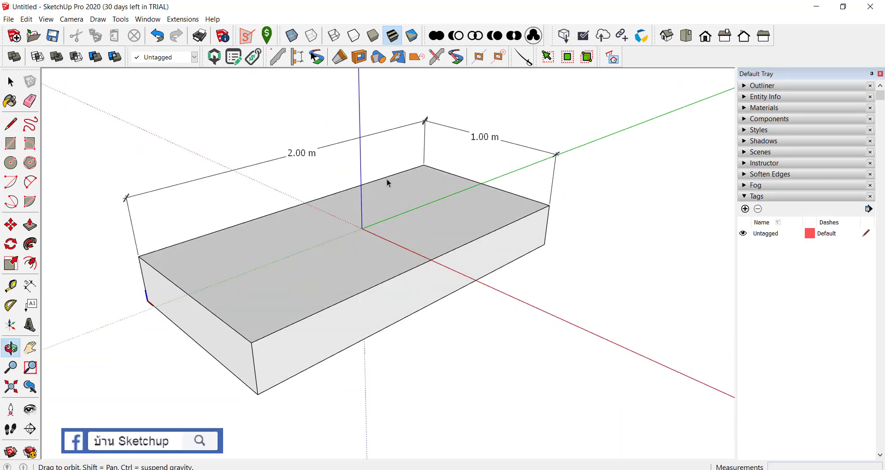
scroll(401, 174, up, 2)
scroll(400, 175, up, 2)
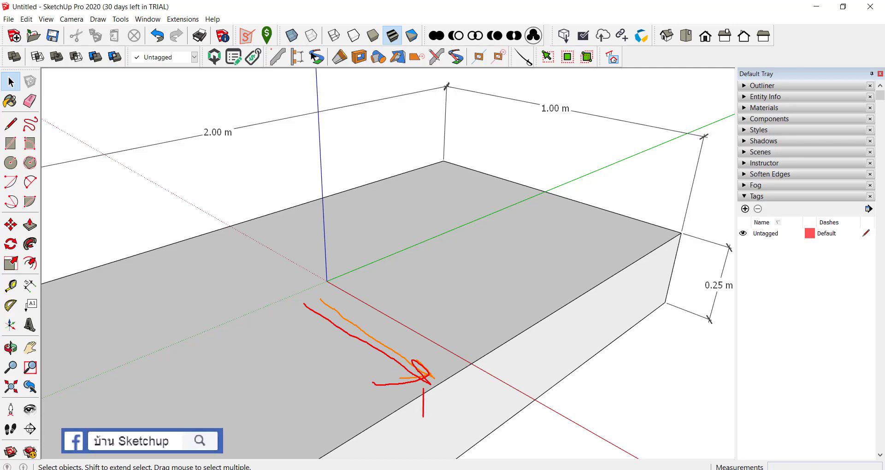
text(X)
- Draw a red arrow along the green axis and hand-letter y beside it
drag(343, 284, 436, 249)
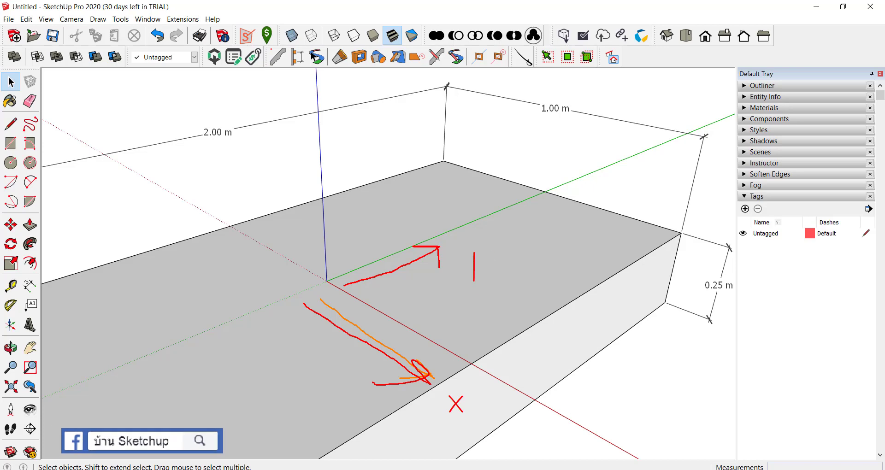
drag(482, 261, 473, 282)
drag(492, 252, 492, 281)
key(ctrl+z)
- Draw an upward arrow beside the blue axis and label it Z
mouse_move(296, 264)
mouse_down()
mouse_move(286, 169)
mouse_move(295, 180)
mouse_up()
drag(280, 149, 259, 175)
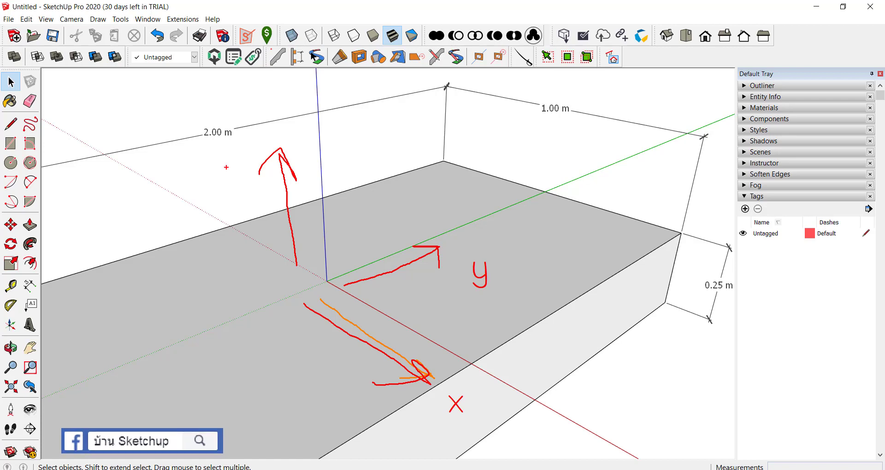
mouse_move(234, 184)
mouse_down()
mouse_move(235, 212)
mouse_move(247, 209)
mouse_up()
key(ctrl+z)
- Mark the ends of the 1.00 m edge with an arrow and write Len x beside it
mouse_move(678, 217)
mouse_down()
mouse_move(466, 142)
mouse_move(446, 157)
mouse_up()
drag(444, 125, 442, 167)
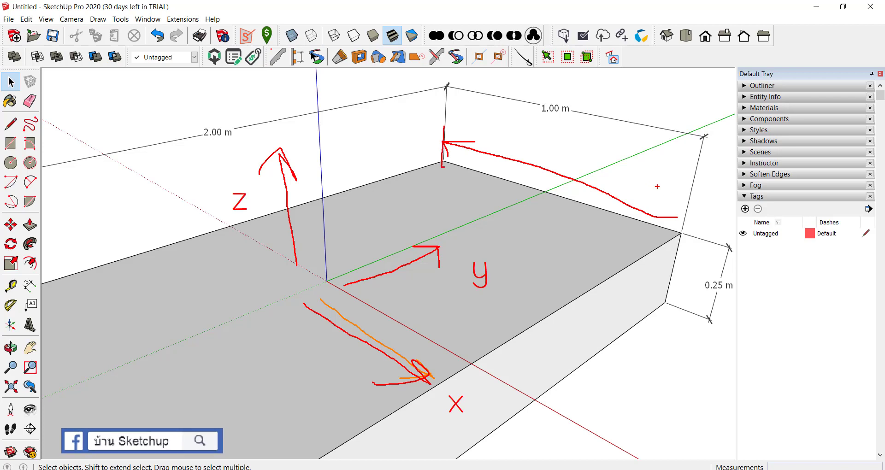
drag(678, 188, 677, 230)
mouse_move(592, 177)
mouse_down()
mouse_move(563, 118)
mouse_move(580, 129)
mouse_move(557, 123)
mouse_move(556, 137)
mouse_up()
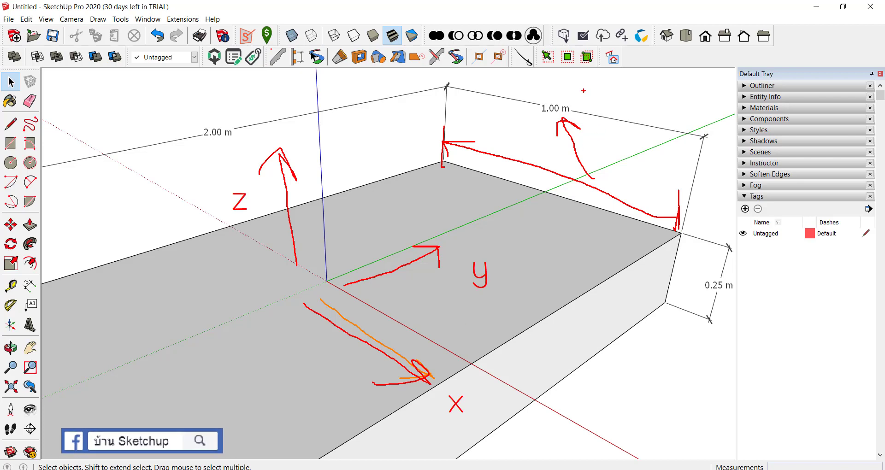
drag(587, 106, 587, 135)
text(Len )
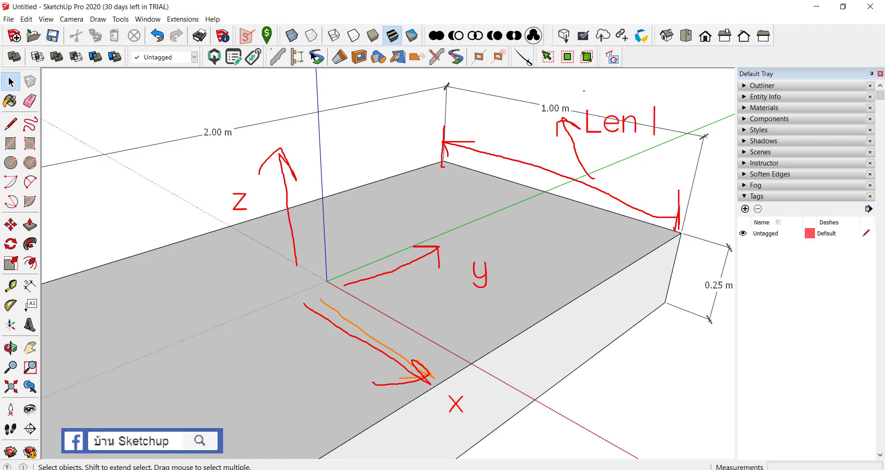
text(x)
- Draw an arrow along the 2.00 m edge, write Len y, and underline both Len labels
mouse_move(55, 271)
mouse_down()
mouse_move(443, 156)
mouse_move(405, 182)
mouse_move(35, 278)
mouse_move(75, 291)
mouse_move(42, 275)
mouse_up()
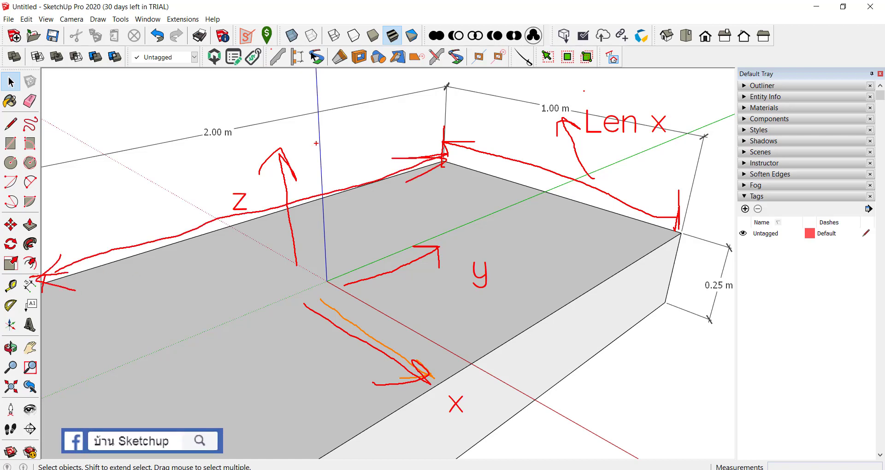
mouse_move(320, 188)
mouse_down()
mouse_move(321, 158)
mouse_move(336, 184)
mouse_up()
drag(339, 175, 353, 185)
mouse_move(356, 158)
mouse_down()
mouse_move(357, 186)
mouse_move(392, 193)
mouse_up()
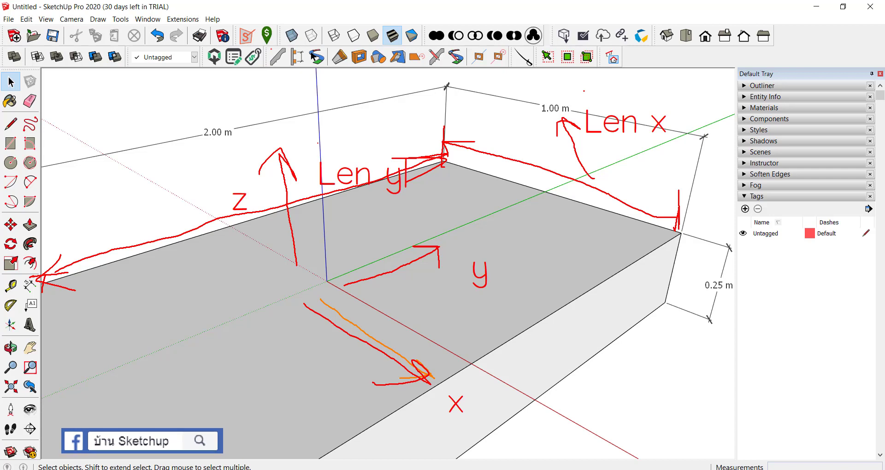
key(ctrl+z)
drag(316, 192, 463, 191)
drag(556, 134, 651, 144)
drag(274, 251, 272, 199)
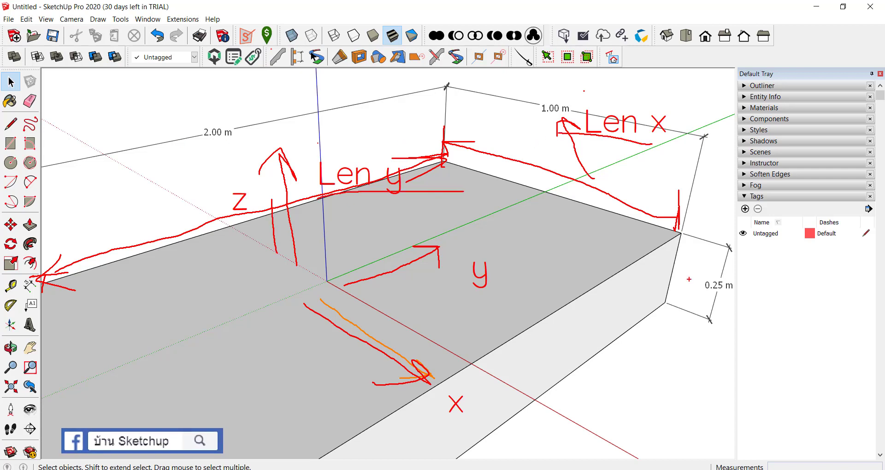
- Draw an arrow down the 0.25 m height edge and label it len z
mouse_move(686, 247)
mouse_down()
mouse_move(672, 304)
mouse_move(689, 323)
mouse_move(632, 371)
mouse_move(655, 375)
mouse_up()
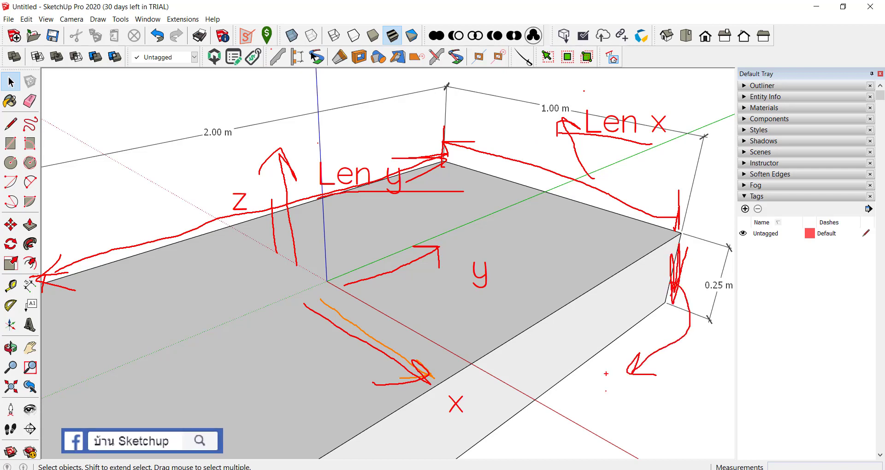
mouse_move(610, 391)
mouse_down()
mouse_move(610, 417)
mouse_move(631, 415)
mouse_up()
drag(636, 389, 636, 417)
text(n z)
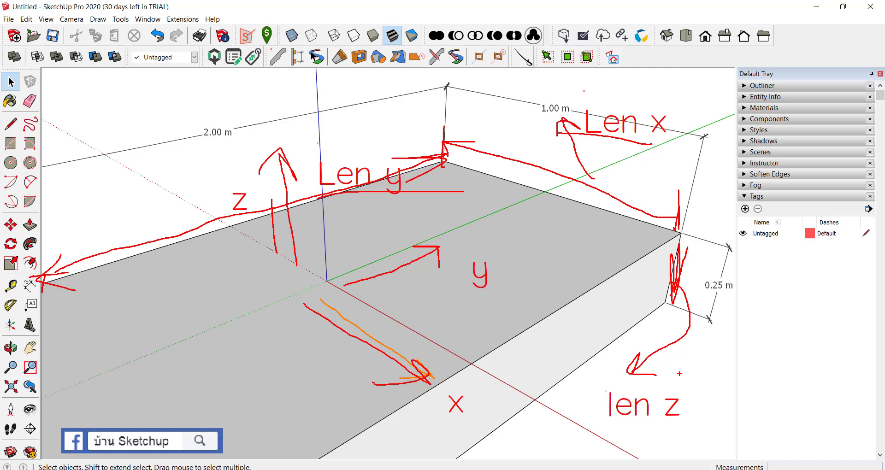
scroll(415, 207, down, 5)
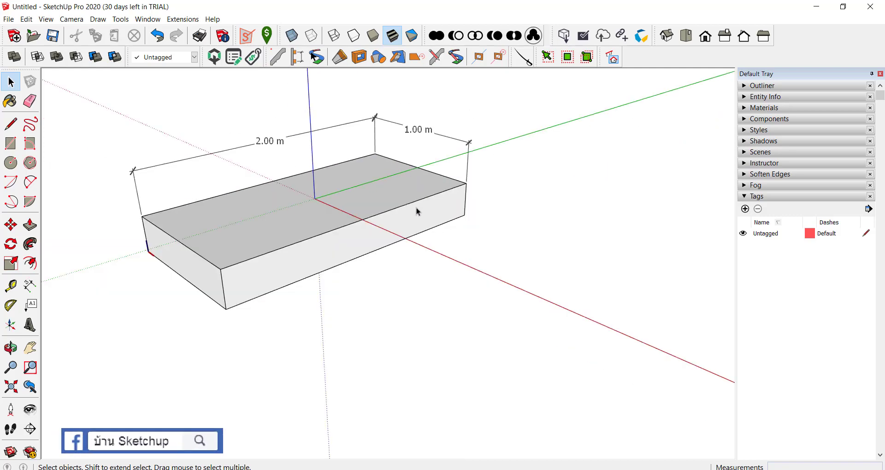
middle_drag(415, 208, 377, 250)
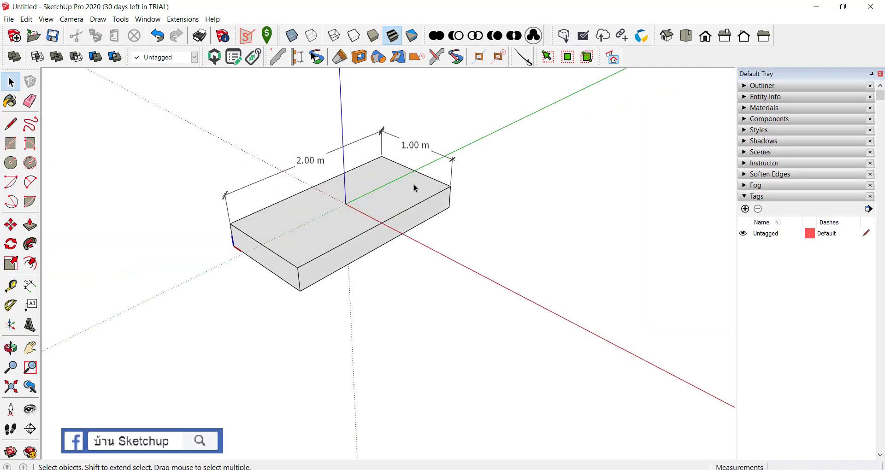
key(t)
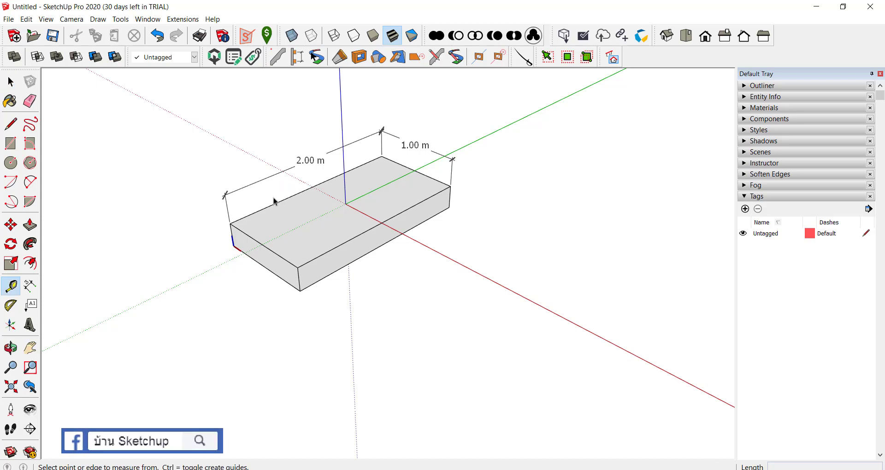
key(space)
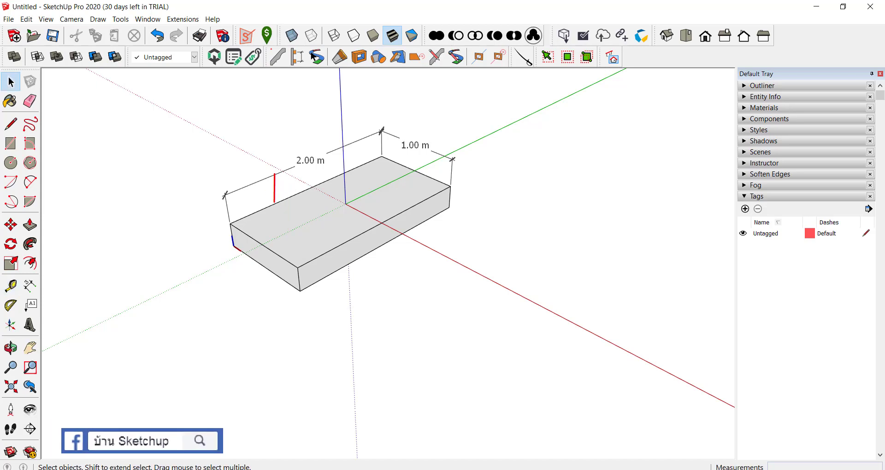
text(lw)
key(BackSpace)
text(en)
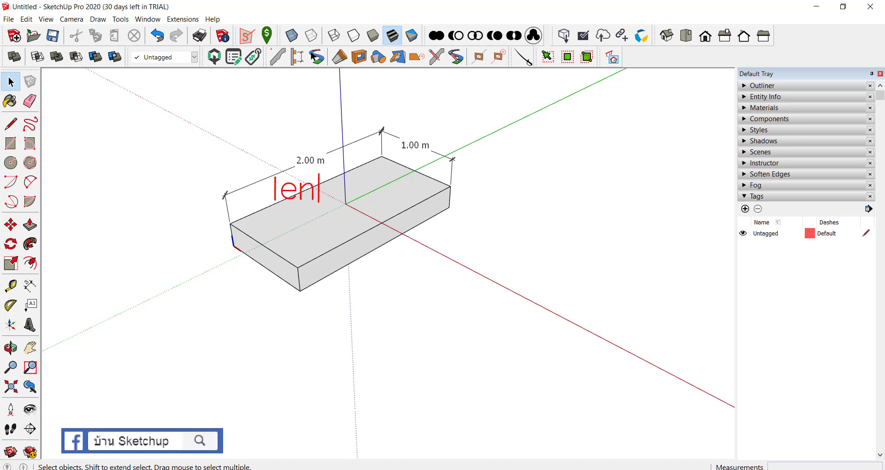
text(y)
text(t)
text(le)
text(n)
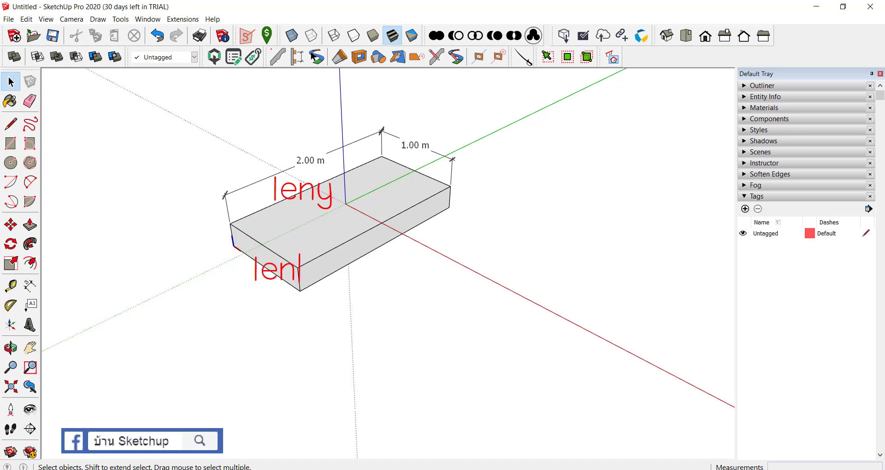
text(x)
click(461, 194)
text(lenz)
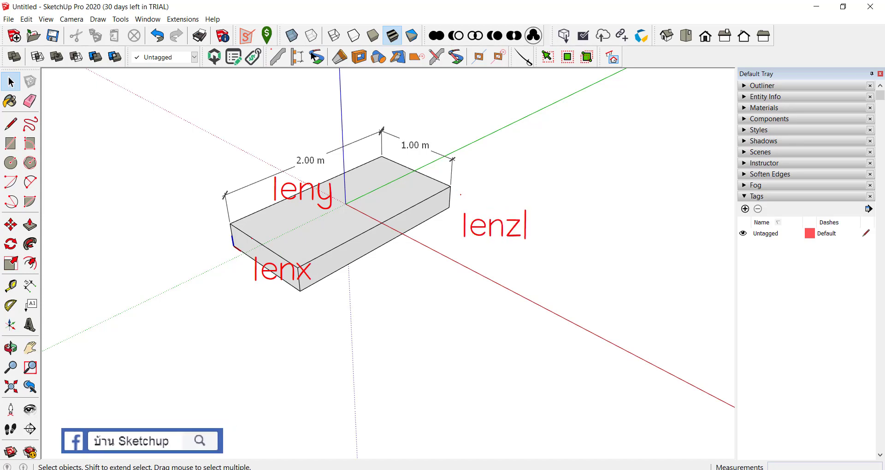
scroll(388, 287, up, 3)
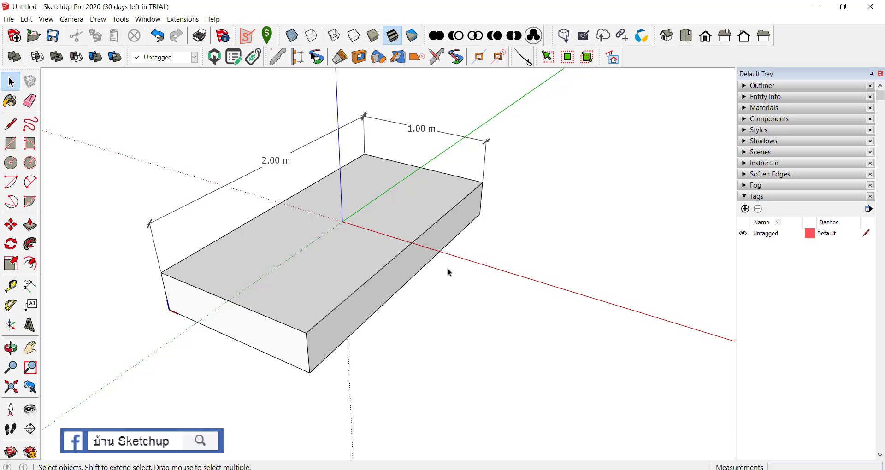
- Draw a new straight line to the right of the box, extending it down-right
scroll(178, 292, down, 3)
key(l)
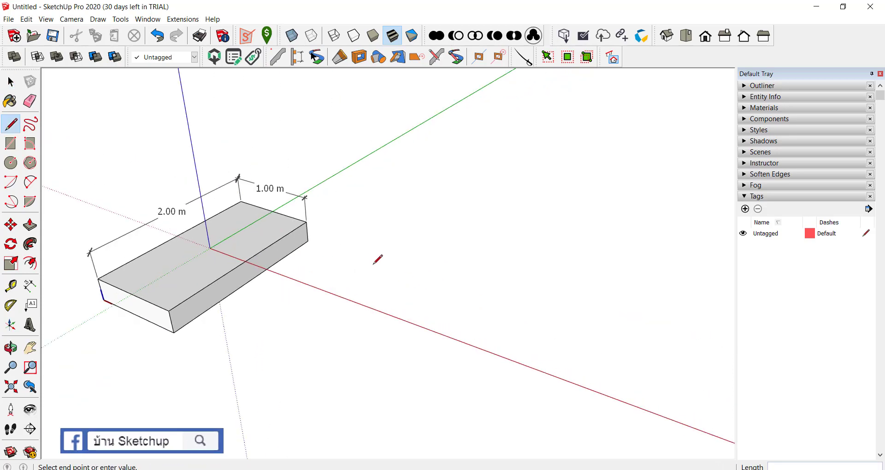
click(356, 264)
click(486, 307)
key(space)
scroll(469, 303, up, 2)
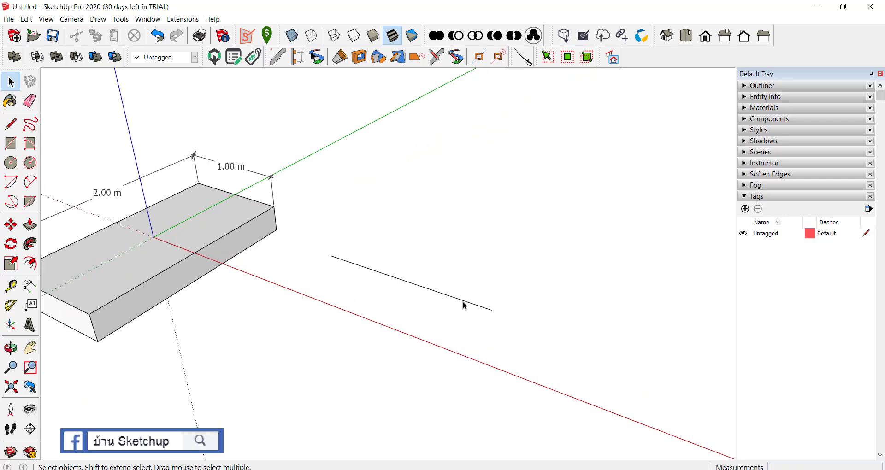
key(l)
click(491, 309)
click(538, 325)
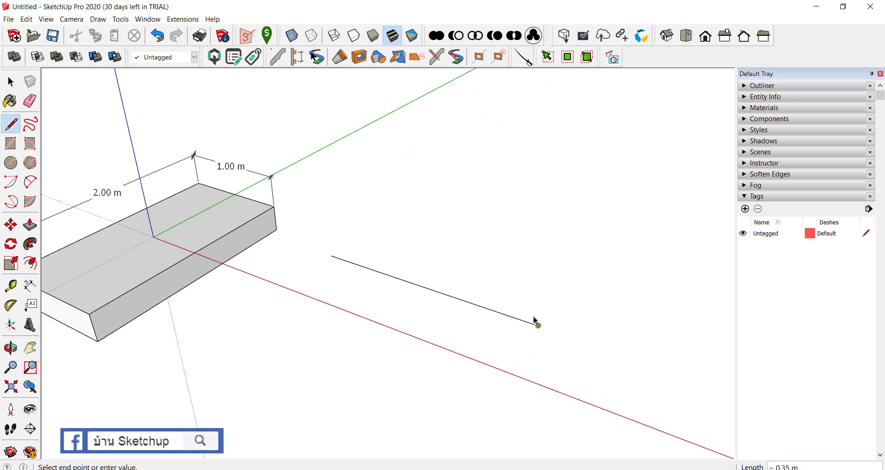
key(space)
- Make the new line a group
click(511, 318)
right_click(512, 318)
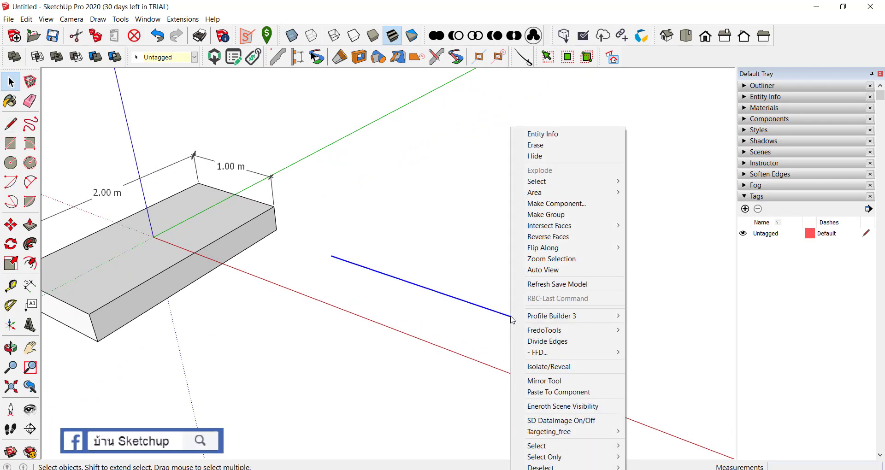
click(515, 215)
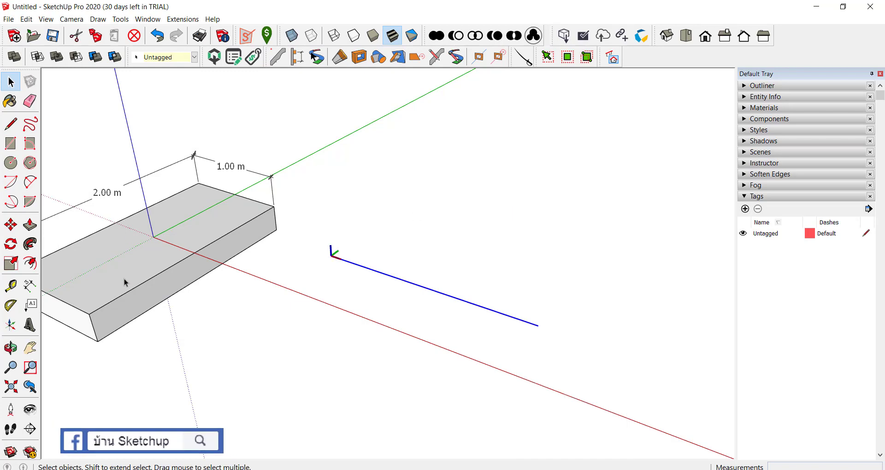
- Dimension the grouped line end to end as 1.78 m, placing the label above it
click(30, 286)
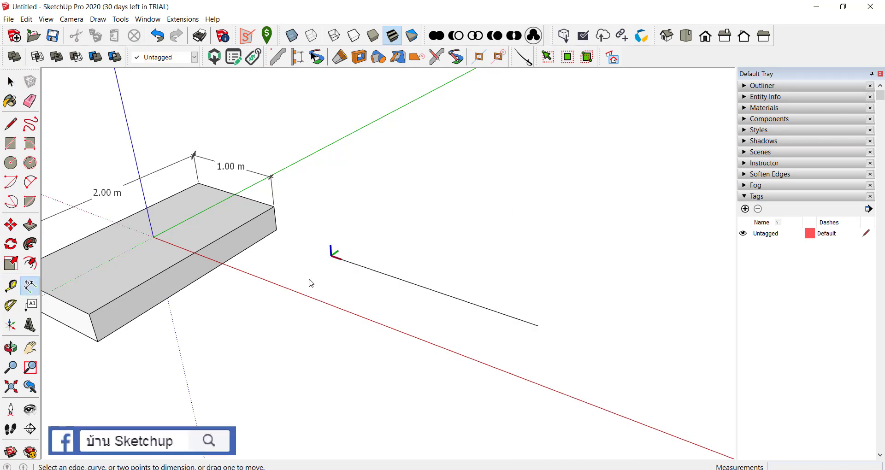
click(332, 254)
click(538, 326)
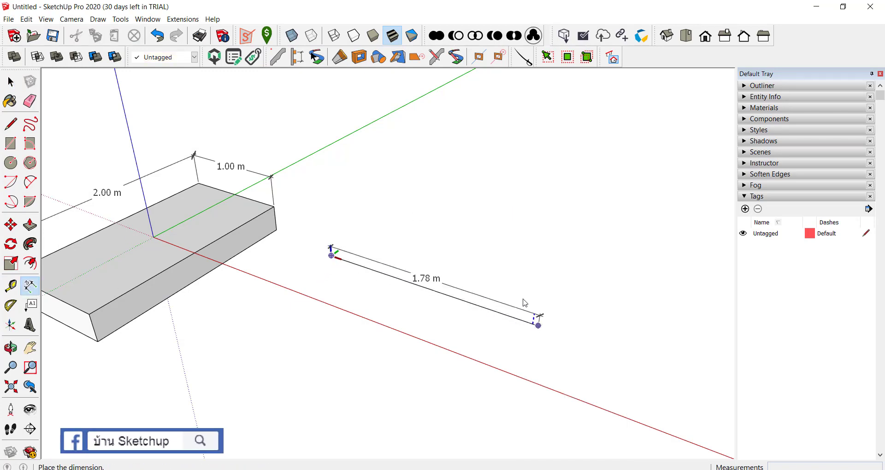
click(522, 282)
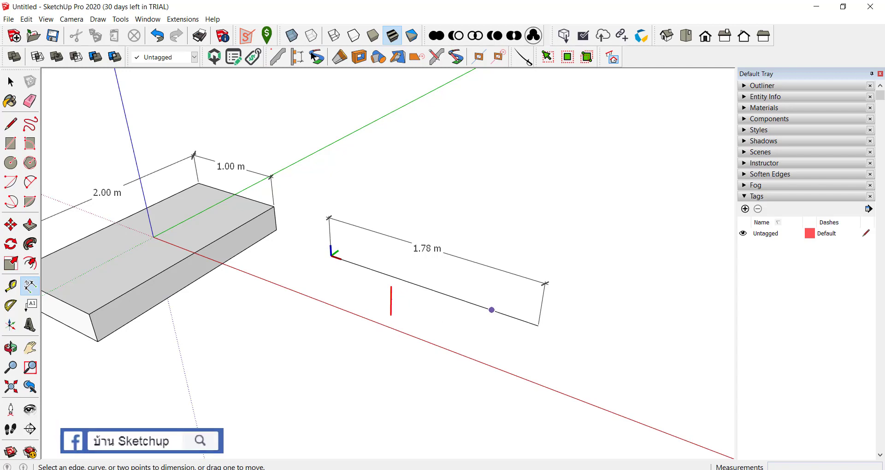
text(len)
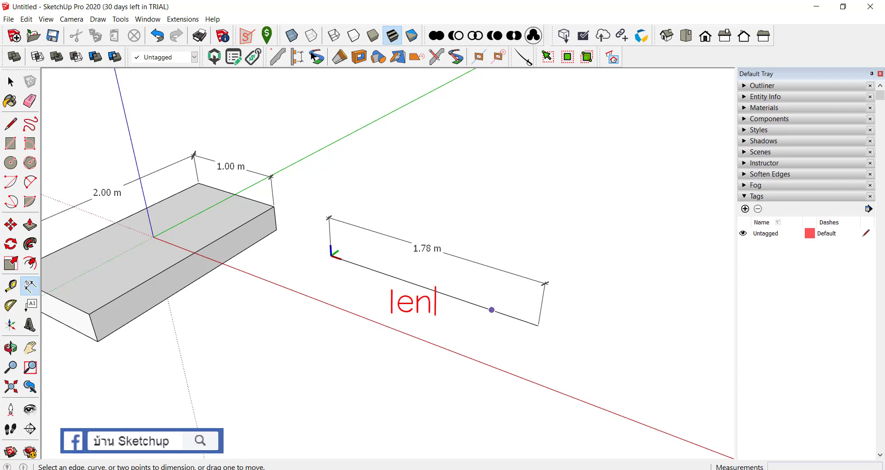
text(x = )
text(1.78)
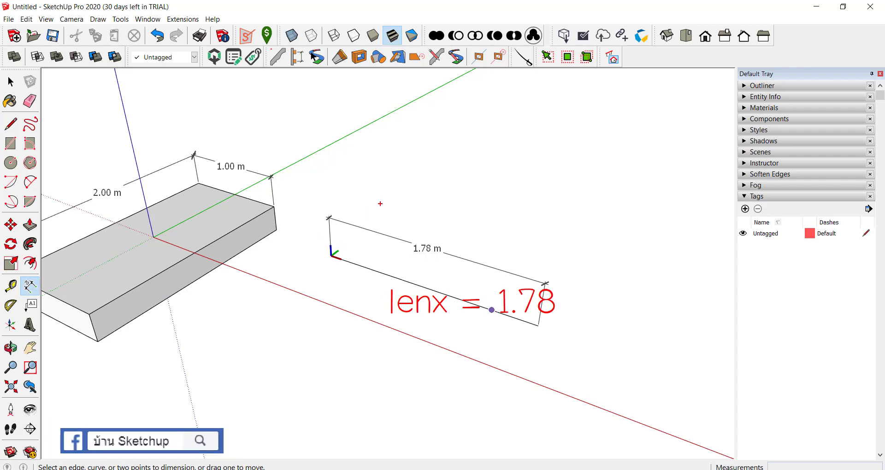
click(384, 231)
text(l)
text(eny = )
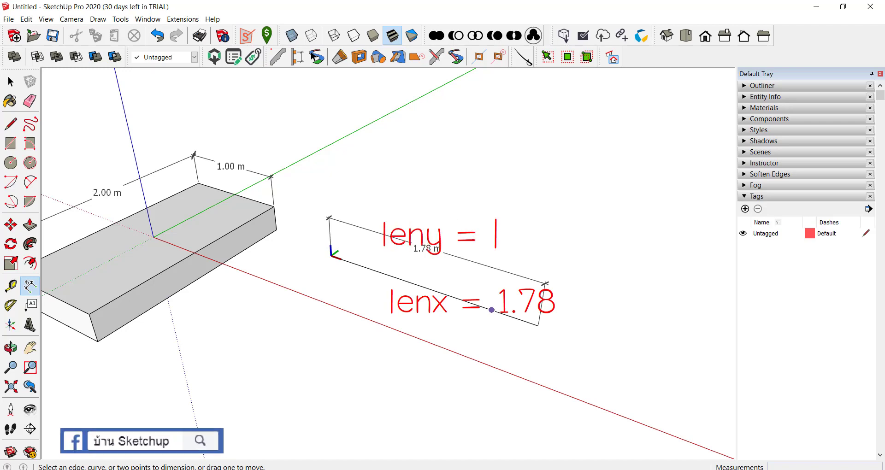
text(0)
click(399, 183)
text(l)
text(enz )
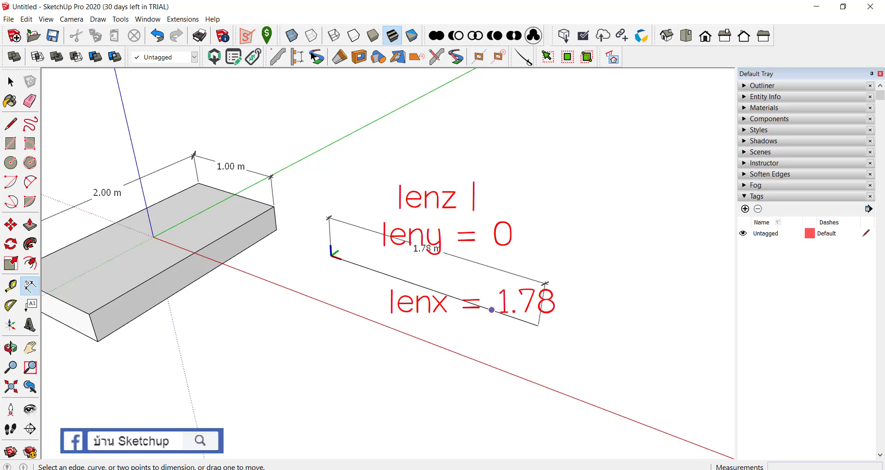
text(= 0)
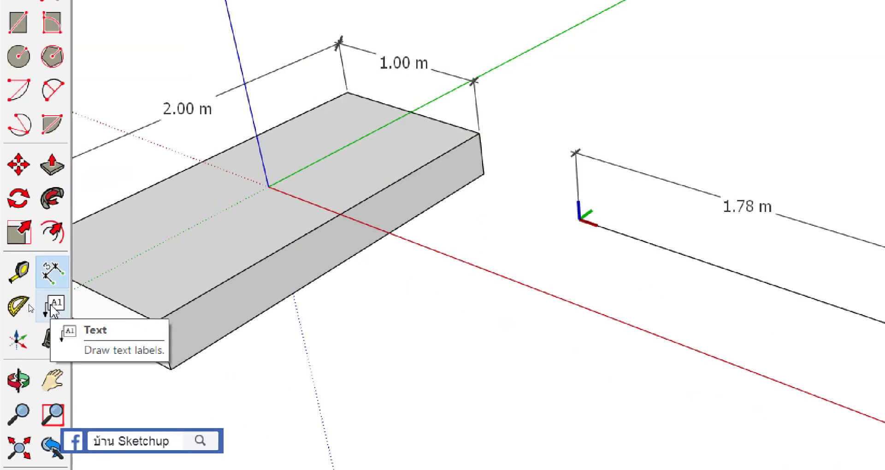
- Attach a leader label reading 1.78 m, 0.00 m, 0.00 m to the line's far endpoint
click(52, 306)
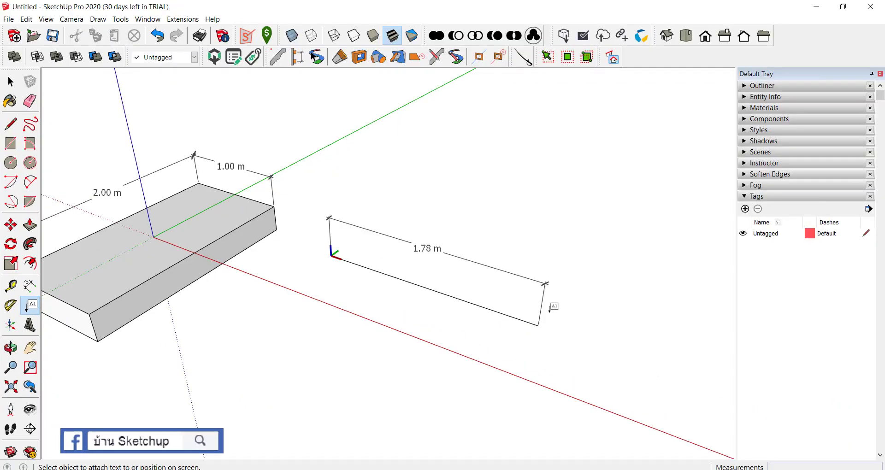
click(538, 325)
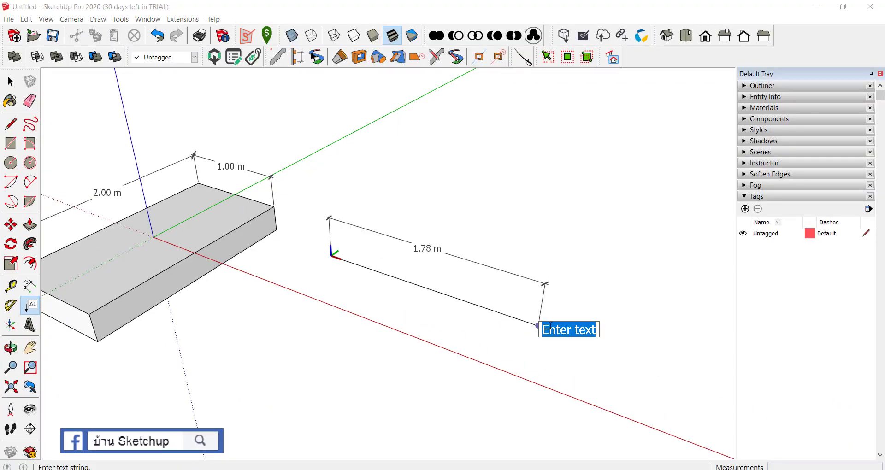
key(Escape)
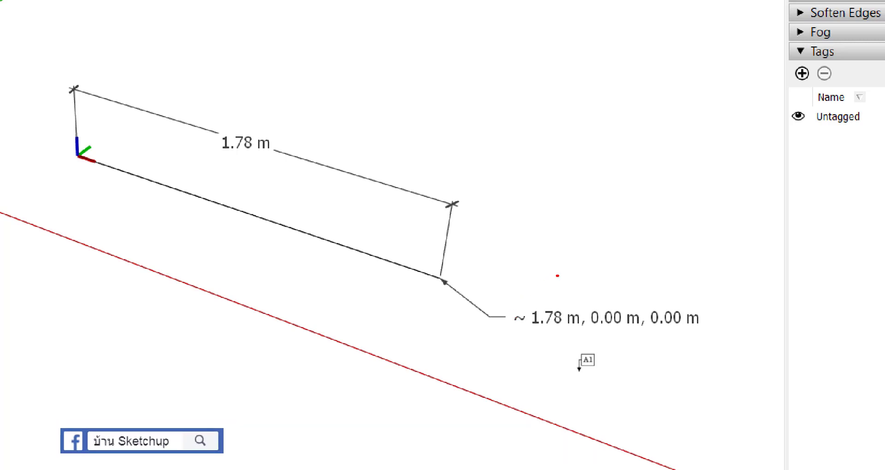
mouse_move(557, 276)
mouse_down()
mouse_move(531, 294)
mouse_move(598, 295)
mouse_move(615, 279)
mouse_move(603, 302)
mouse_move(678, 279)
mouse_move(684, 299)
mouse_up()
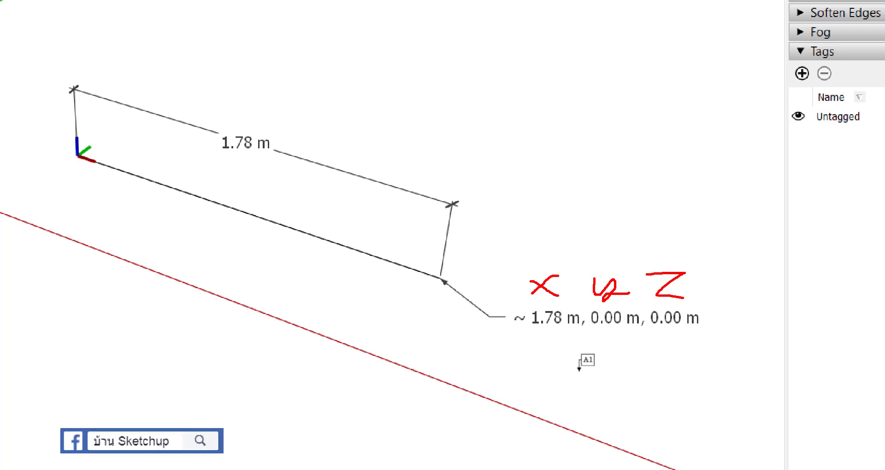